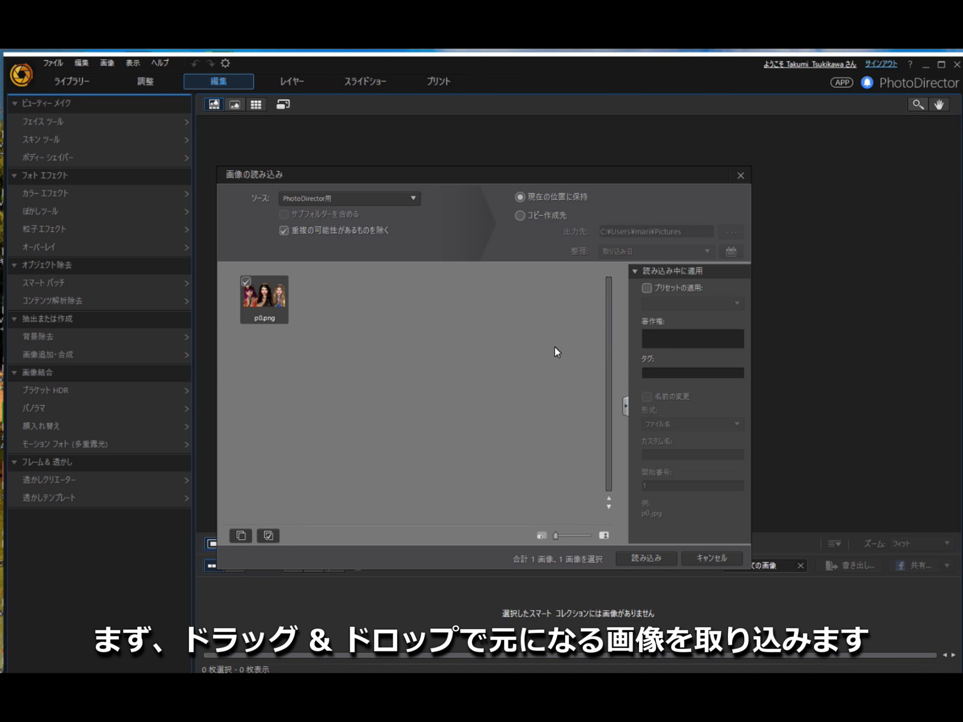
Import the dropped p0.png from the 画像の読み込み dialog into the editing workspace.
click(634, 562)
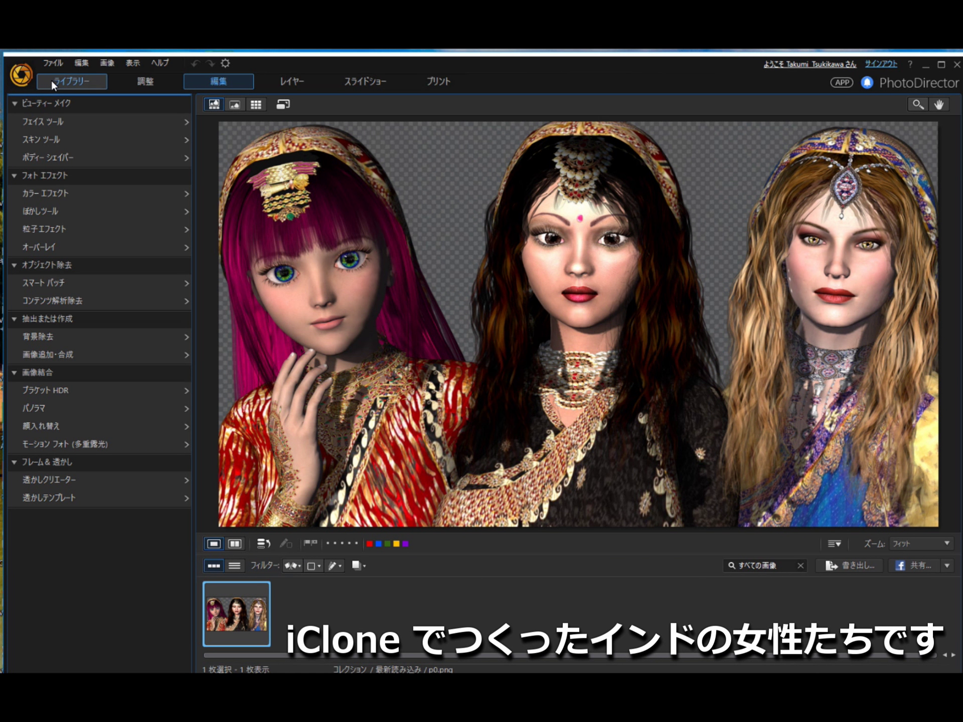
In 調整 > 手動, brighten the 明るい/中間調 tones, then undo back to the original look.
click(129, 86)
click(70, 103)
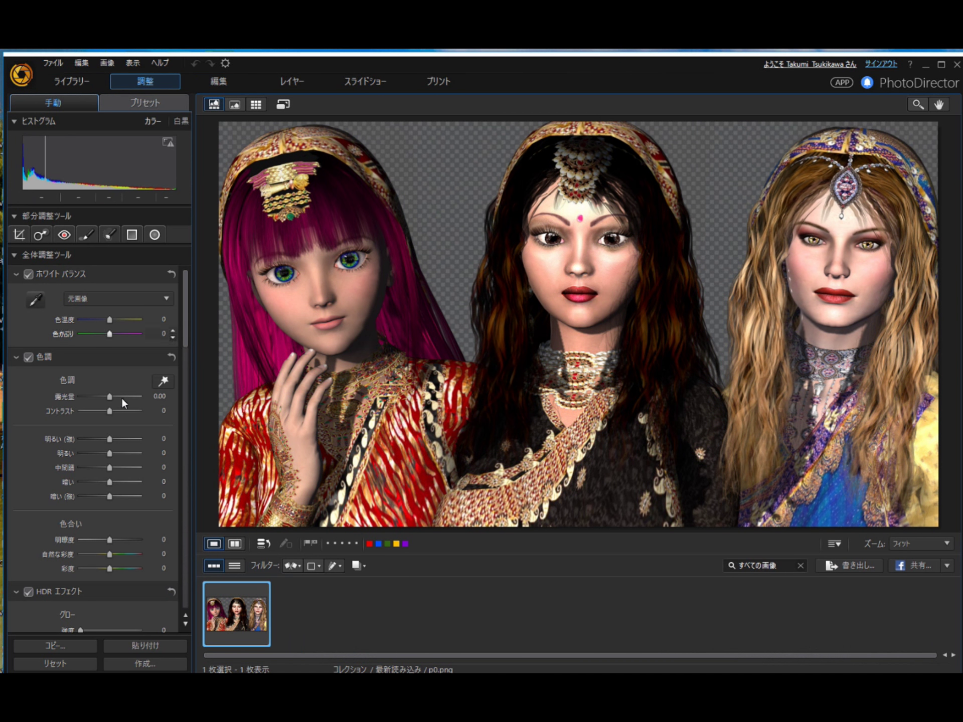
mouse_move(110, 454)
mouse_down()
mouse_move(129, 469)
mouse_move(112, 469)
mouse_move(125, 440)
mouse_up()
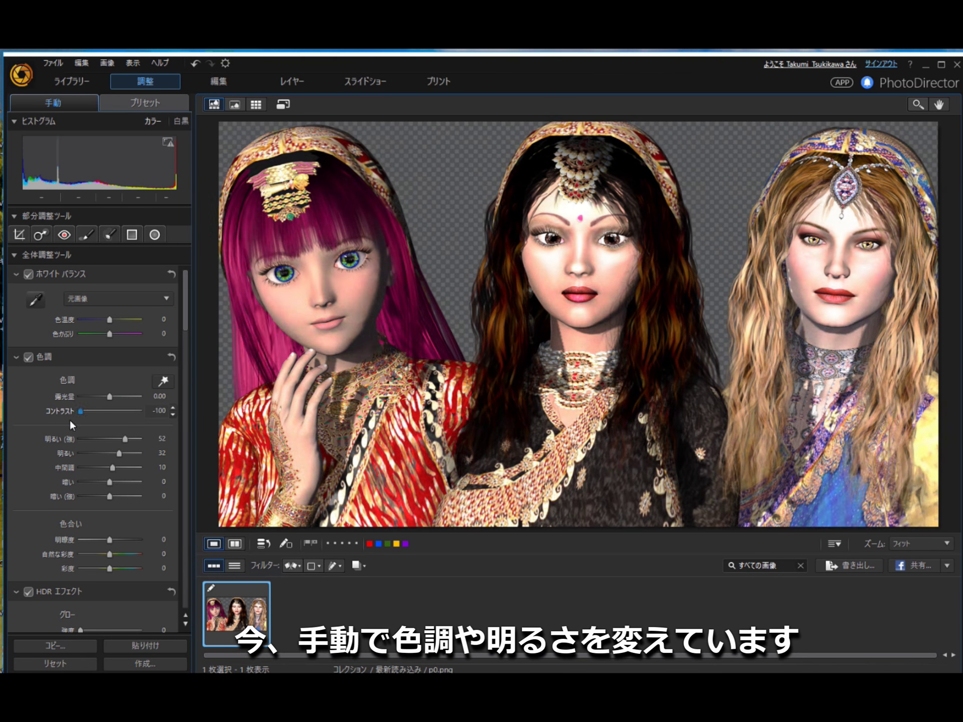
click(194, 64)
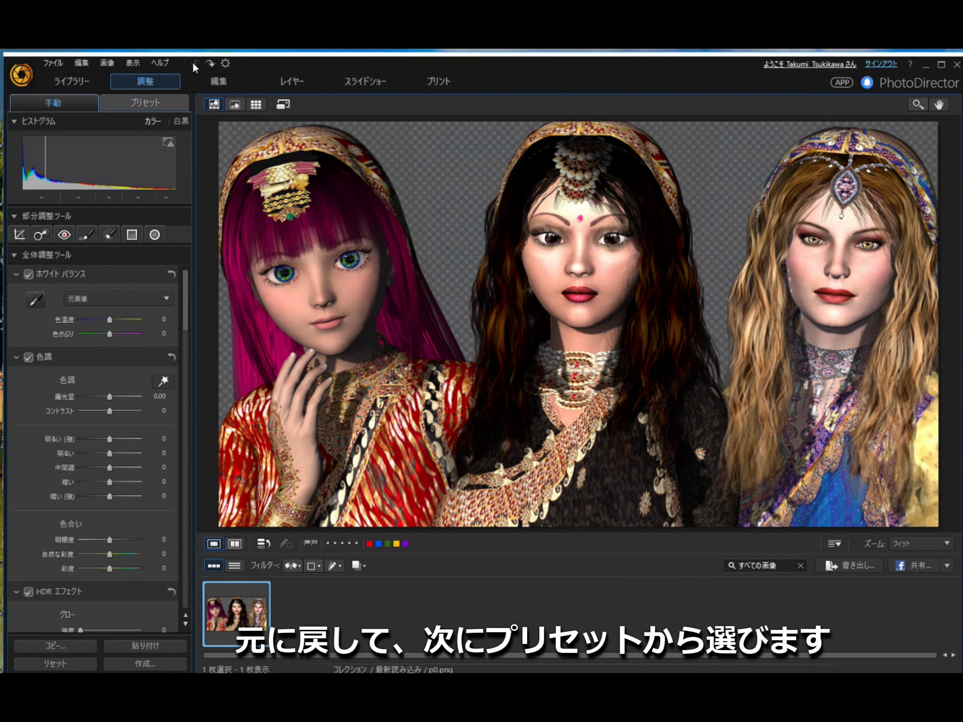
Show the プリセット list and try the before/after layouts, ending on side-by-side.
click(160, 107)
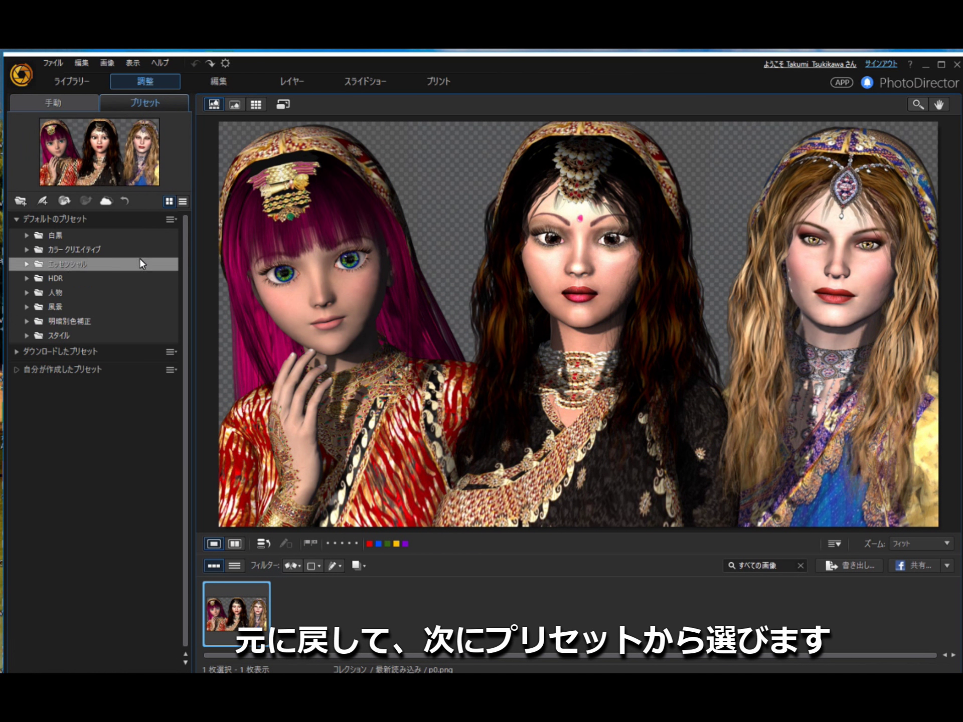
click(27, 236)
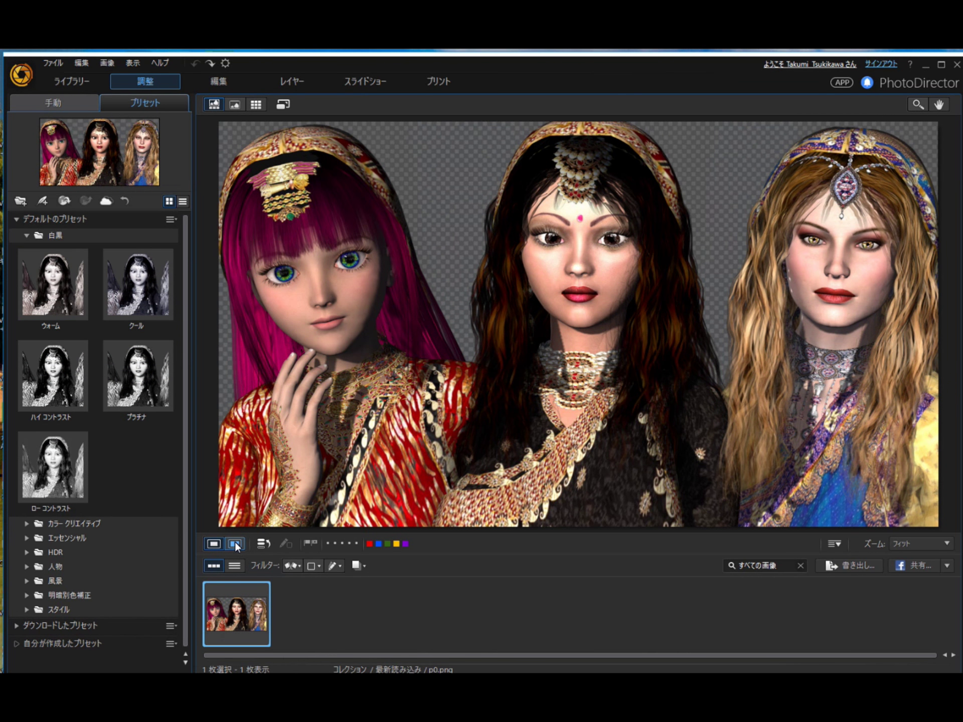
click(234, 543)
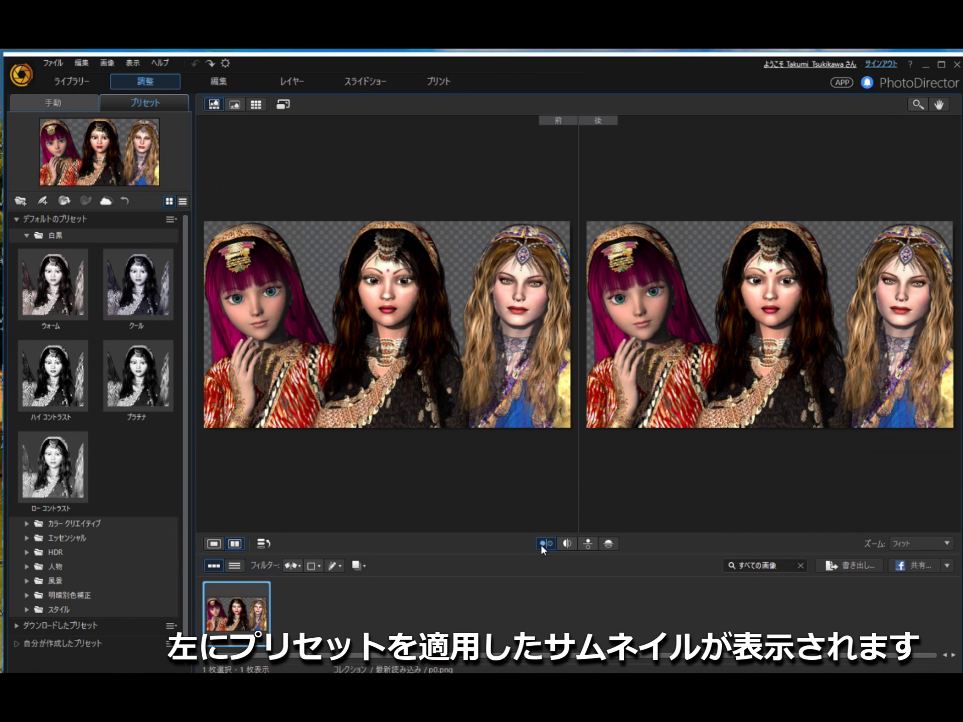
click(566, 543)
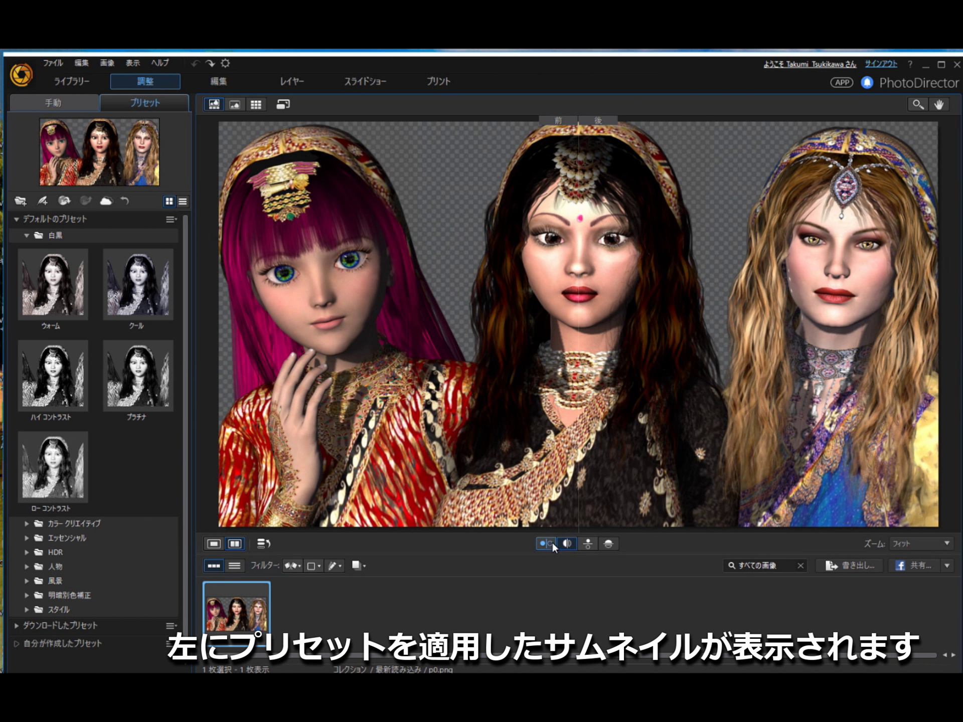
click(588, 543)
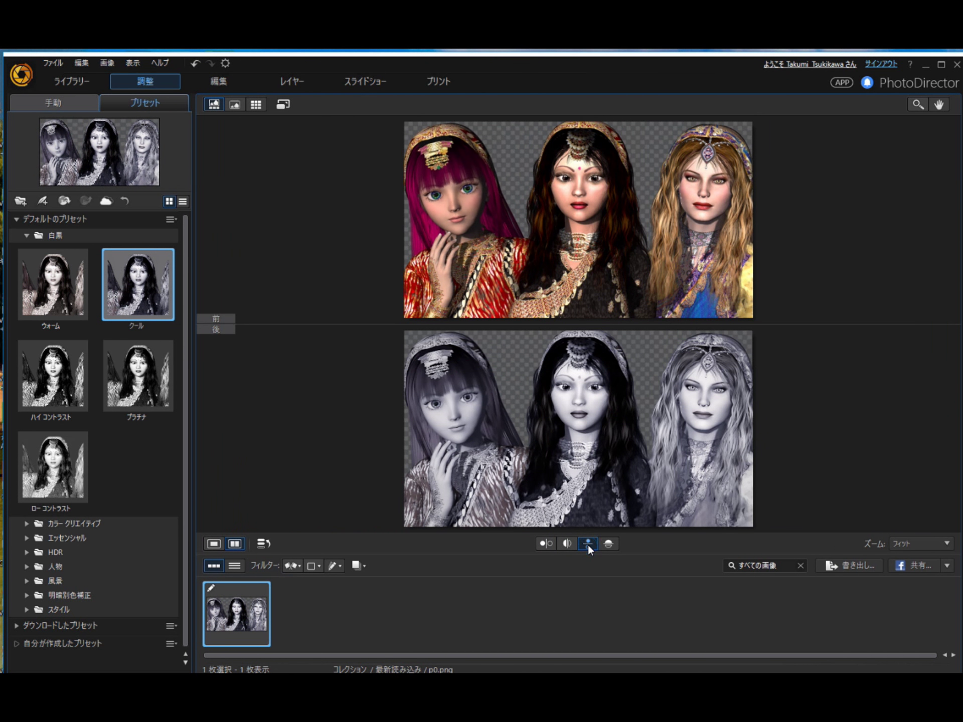
click(609, 543)
click(546, 543)
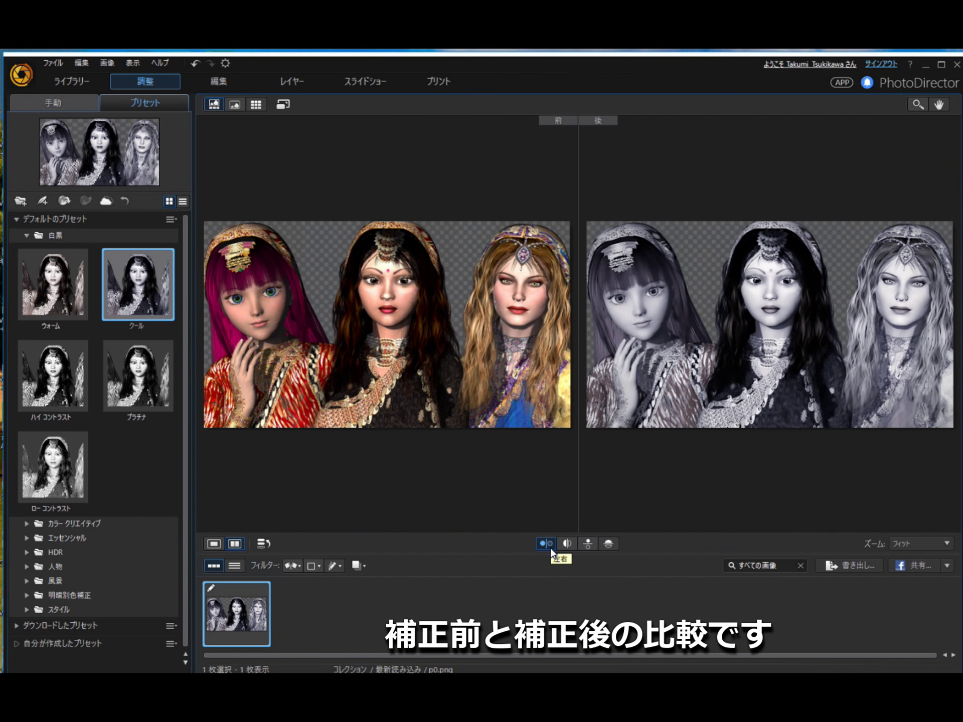
Preview the レトロ, ドリーミー and lower HDR presets on the after image.
click(26, 235)
click(26, 249)
click(124, 400)
click(26, 248)
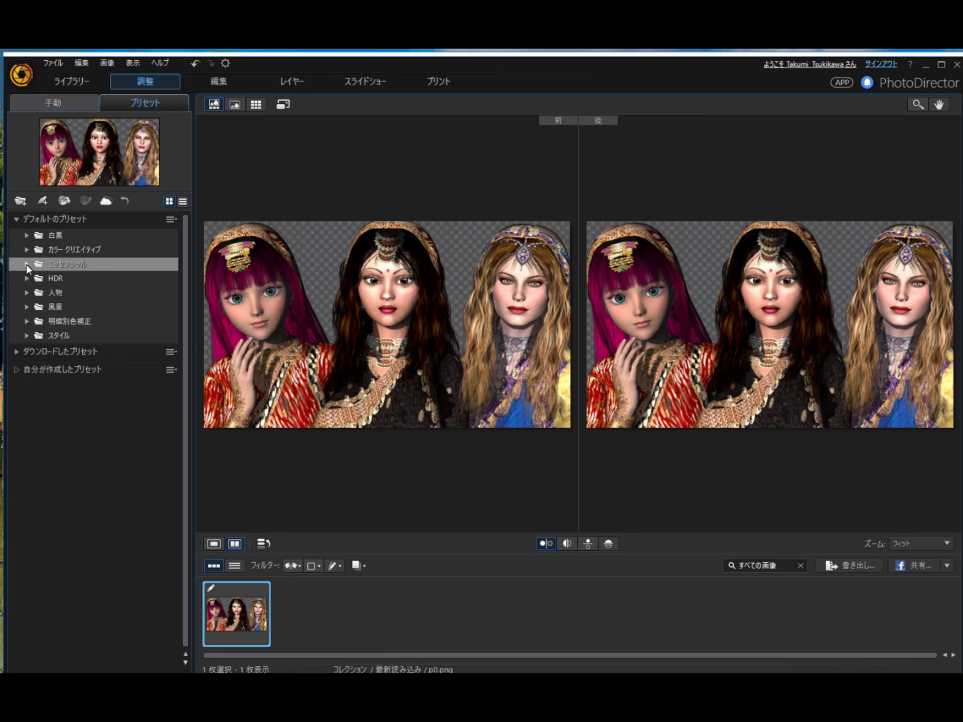
click(26, 277)
click(159, 504)
scroll(113, 582, down, 3)
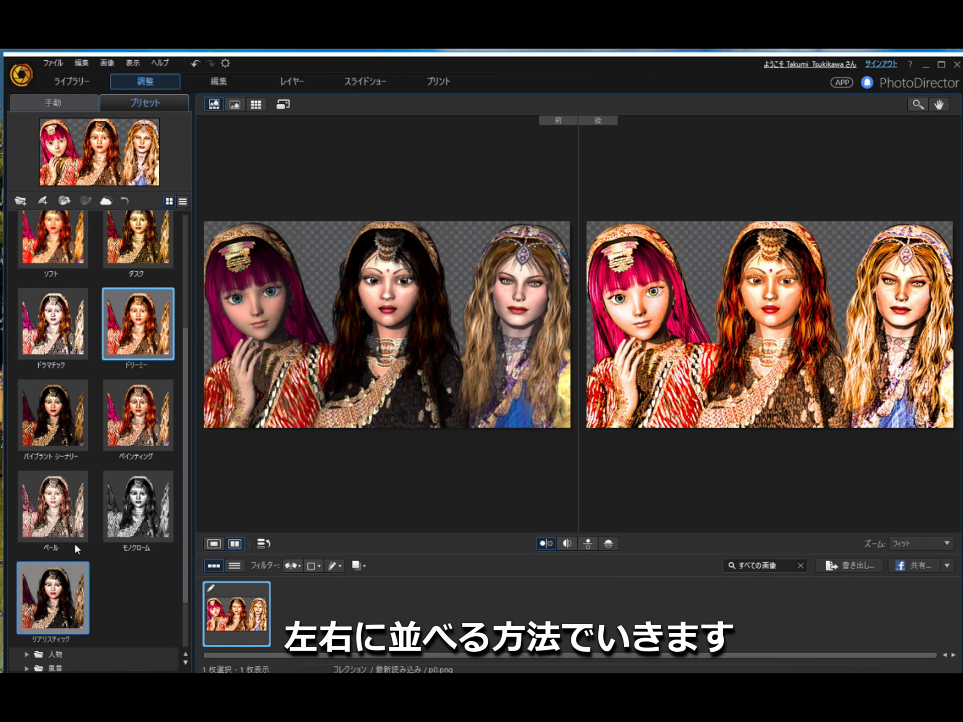
click(53, 597)
scroll(173, 347, up, 3)
Preview the 人物 presets イザベラ ブルー and ソフト&ドリーミー, then the スタイル preset ロモ.
click(25, 276)
click(26, 292)
click(53, 341)
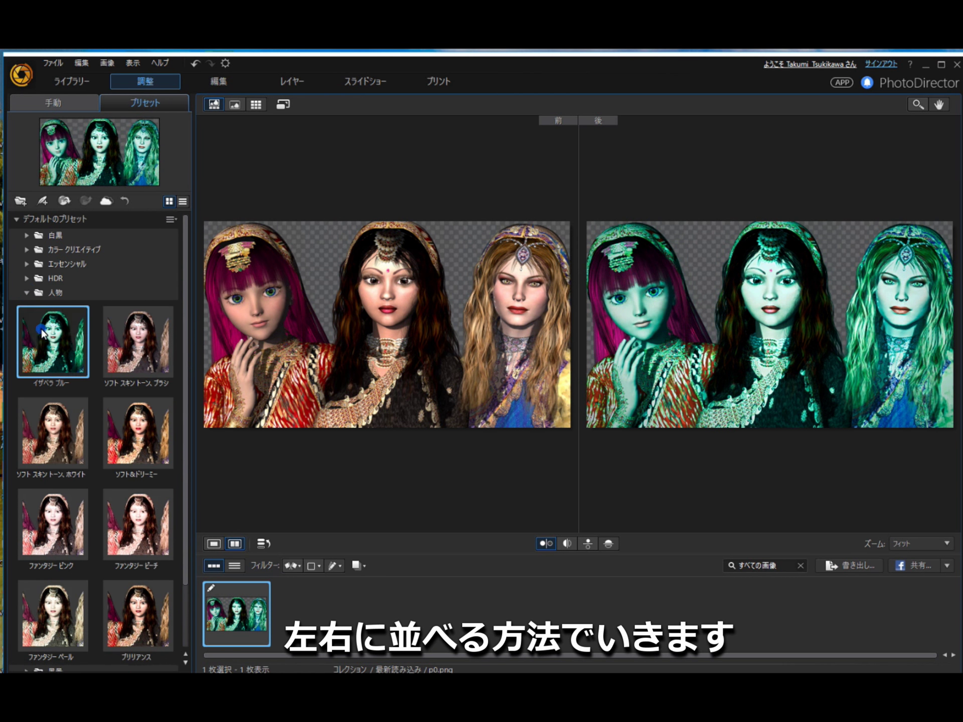
click(121, 418)
scroll(82, 559, down, 2)
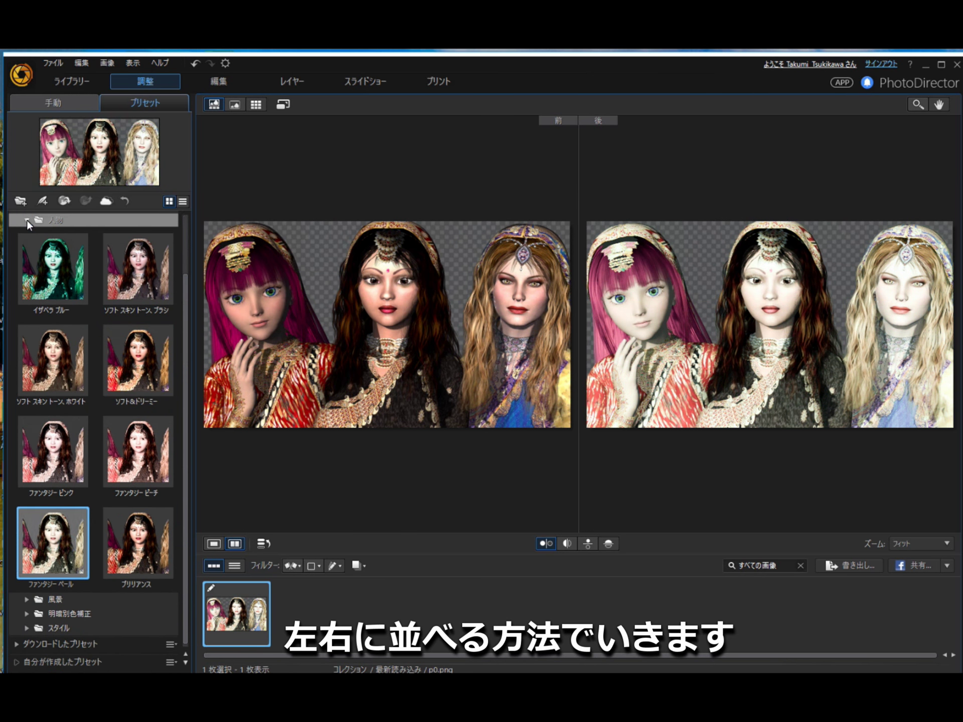
click(27, 220)
click(23, 307)
click(23, 307)
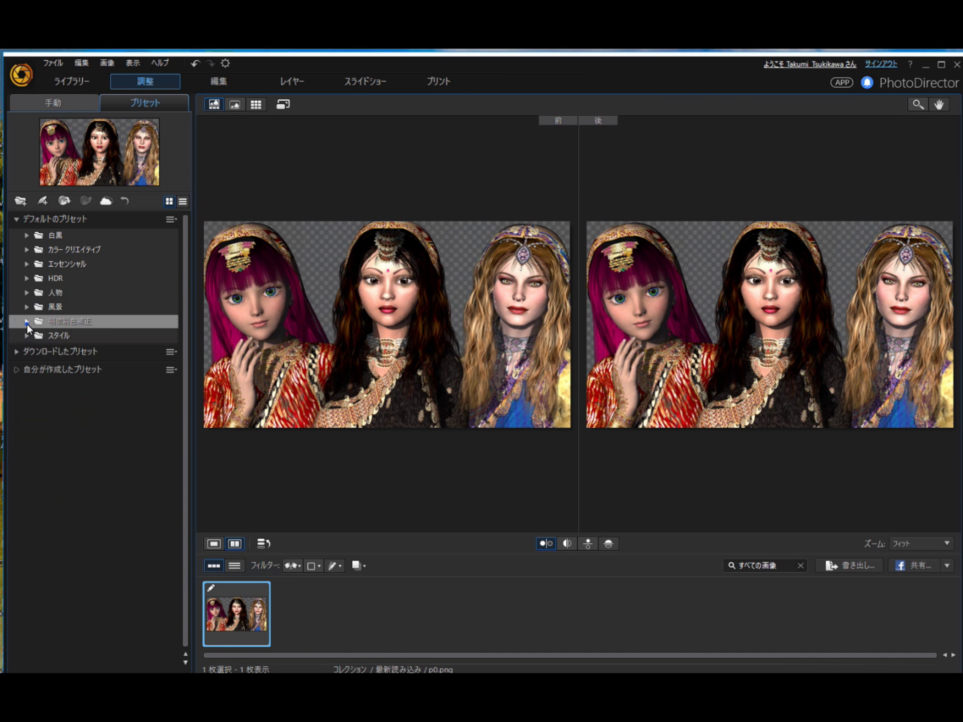
click(26, 335)
click(138, 384)
click(39, 219)
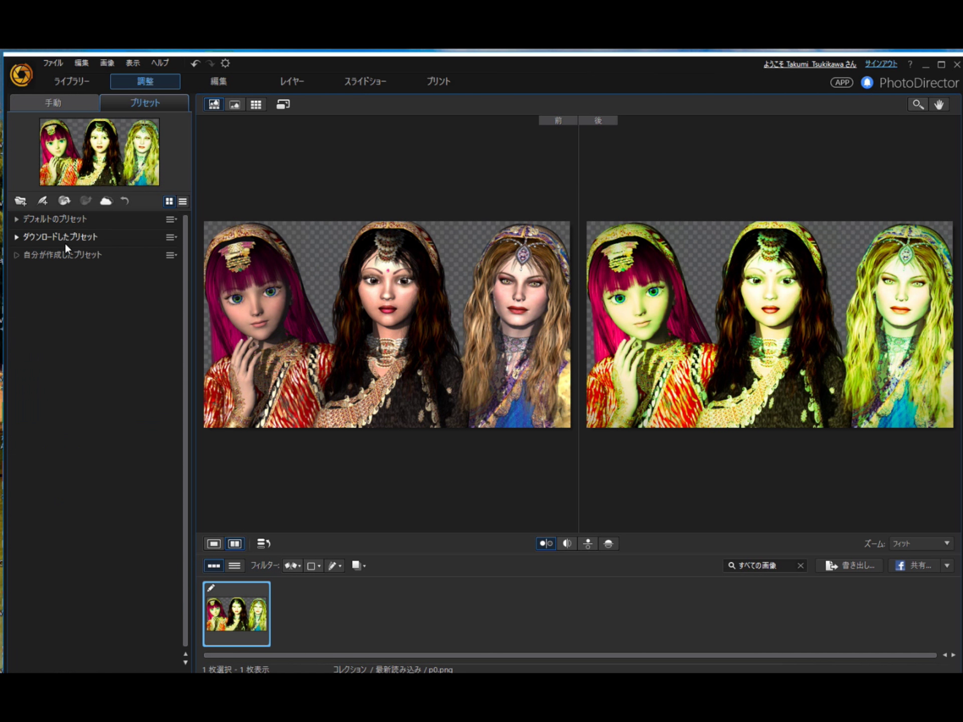
Preview the downloaded airplane-2 and Christmas lights presets.
click(16, 238)
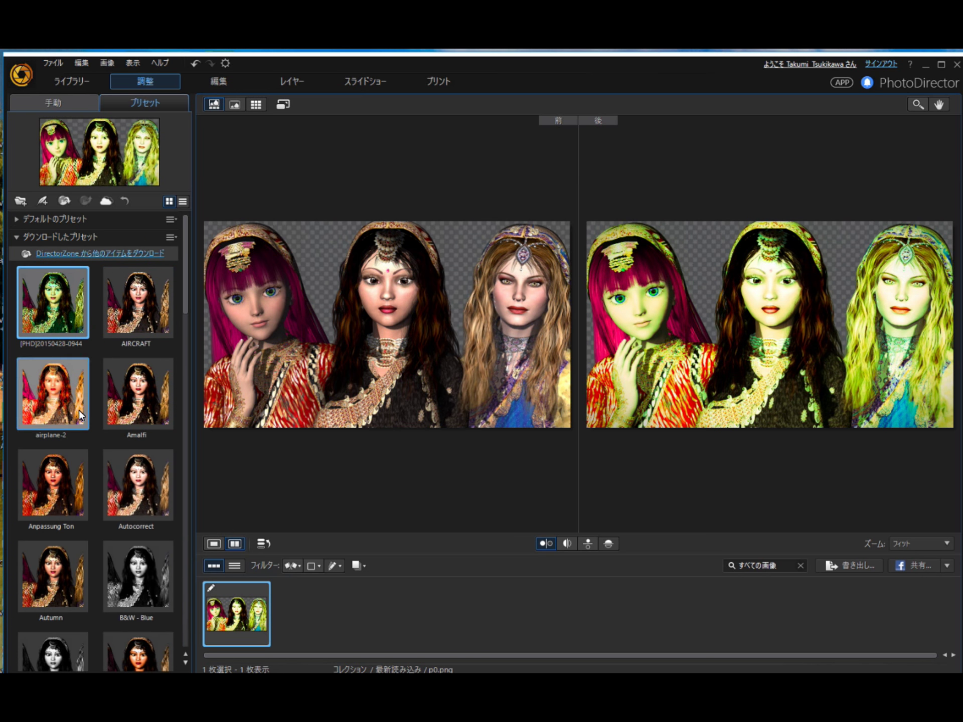
click(68, 405)
drag(188, 296, 175, 438)
click(170, 403)
key(Return)
scroll(176, 540, down, 10)
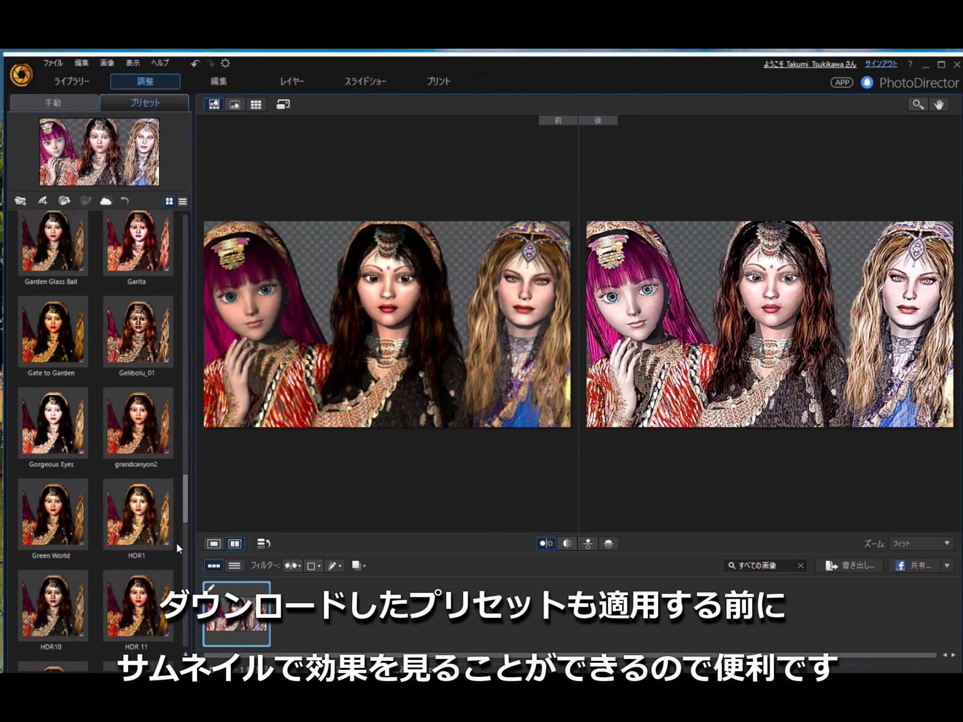
Preview the downloaded Beauty days, HDR Cosminna, blue HDR and Portrait presets.
click(151, 550)
drag(185, 517, 185, 224)
click(55, 339)
click(520, 425)
click(138, 288)
click(53, 439)
click(533, 419)
Apply the default 人物 preset ソフト&ドリーミー and return to single-image view.
click(16, 236)
click(17, 220)
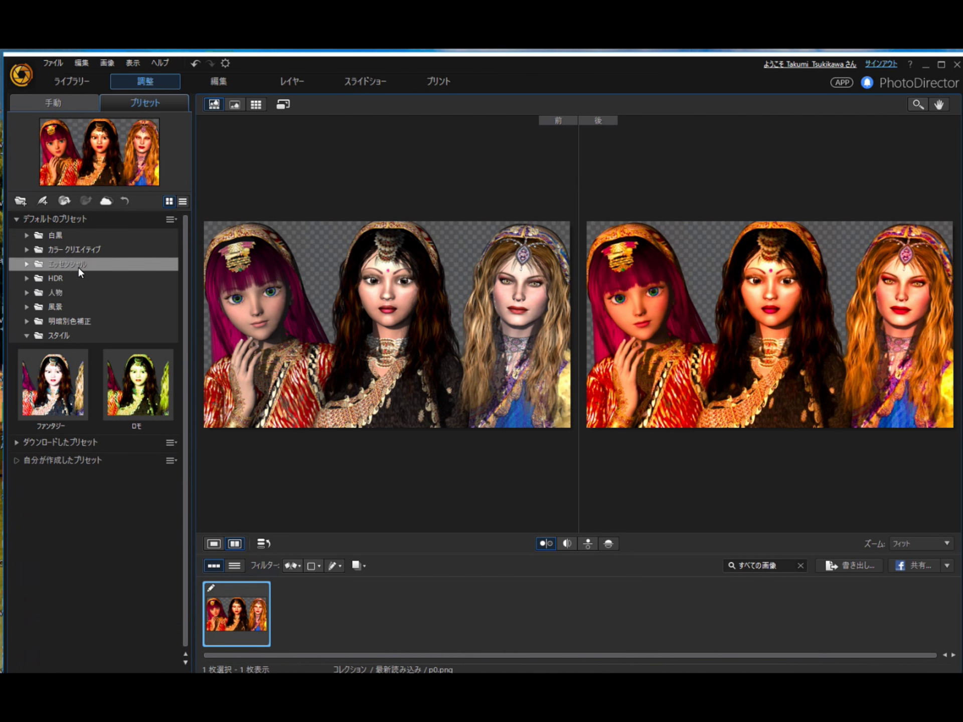
click(27, 293)
click(138, 433)
click(214, 544)
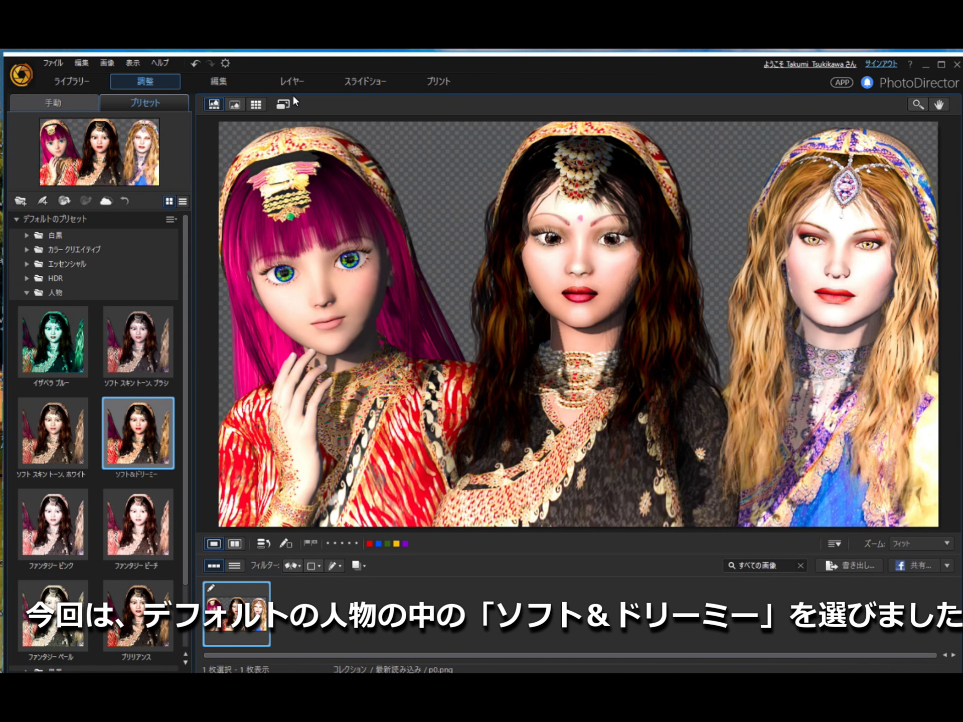
In 編集 > フェイス ツール, slim the blonde woman's face with 小顔 strength 65.
click(213, 82)
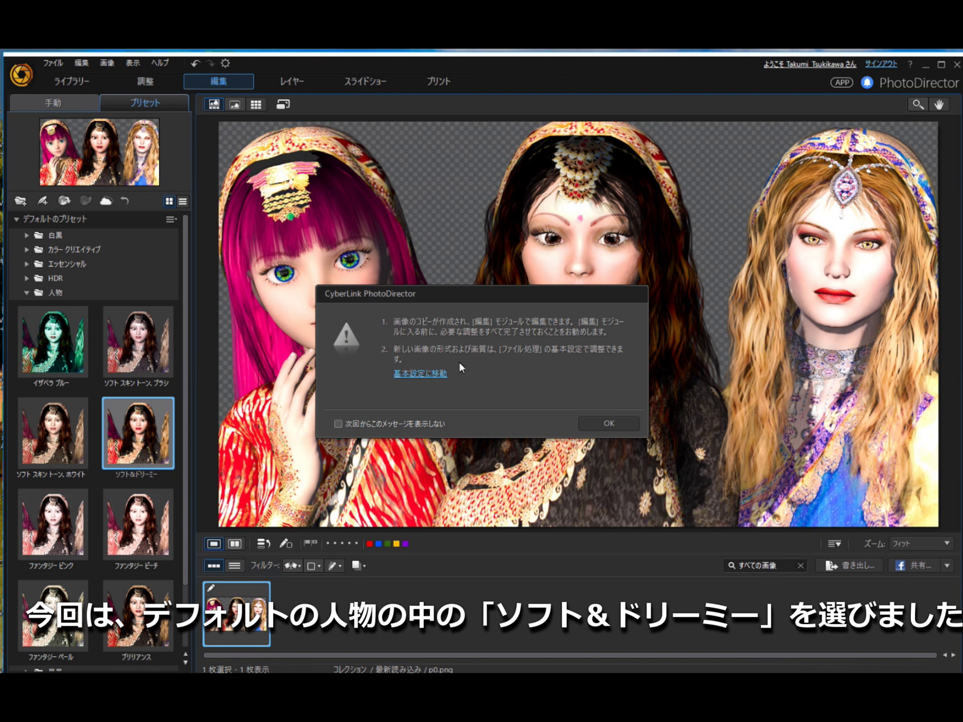
click(603, 423)
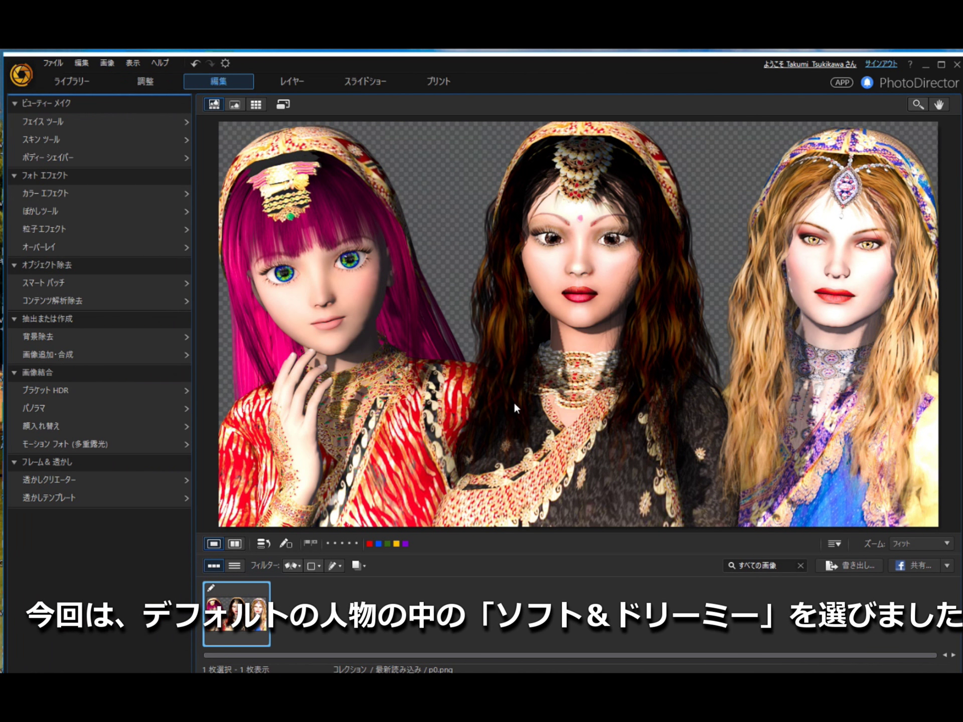
click(48, 131)
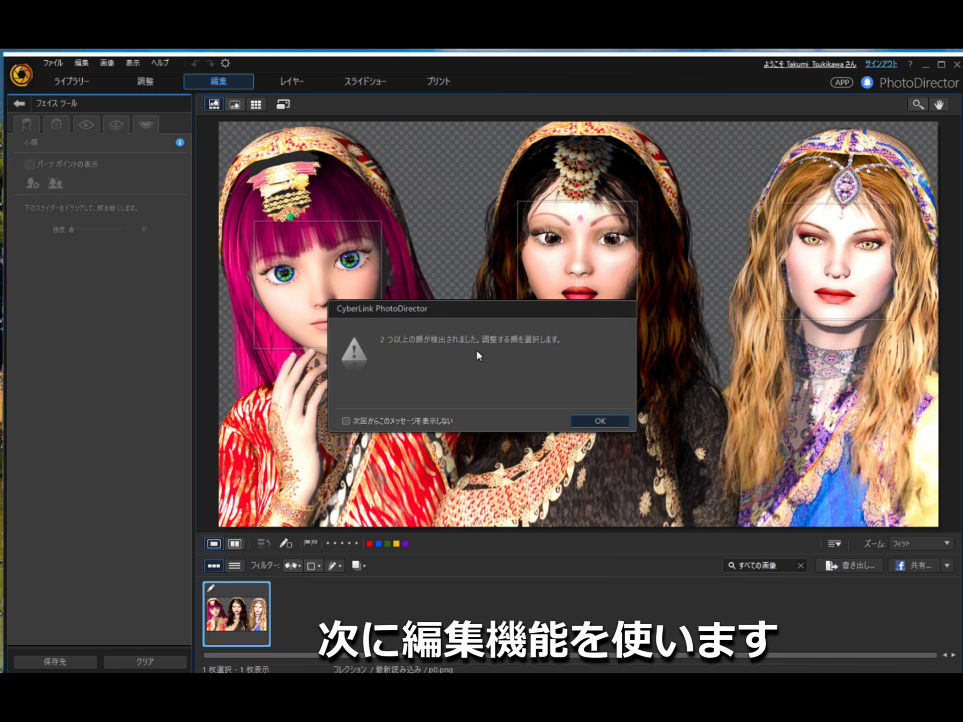
click(600, 421)
click(835, 261)
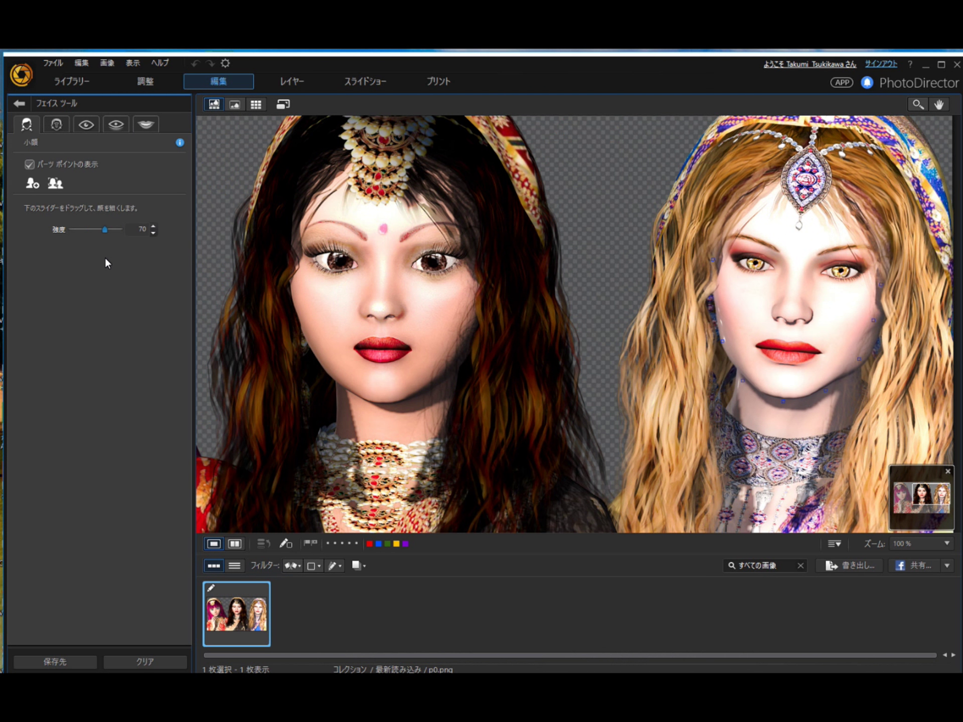
drag(105, 258, 103, 247)
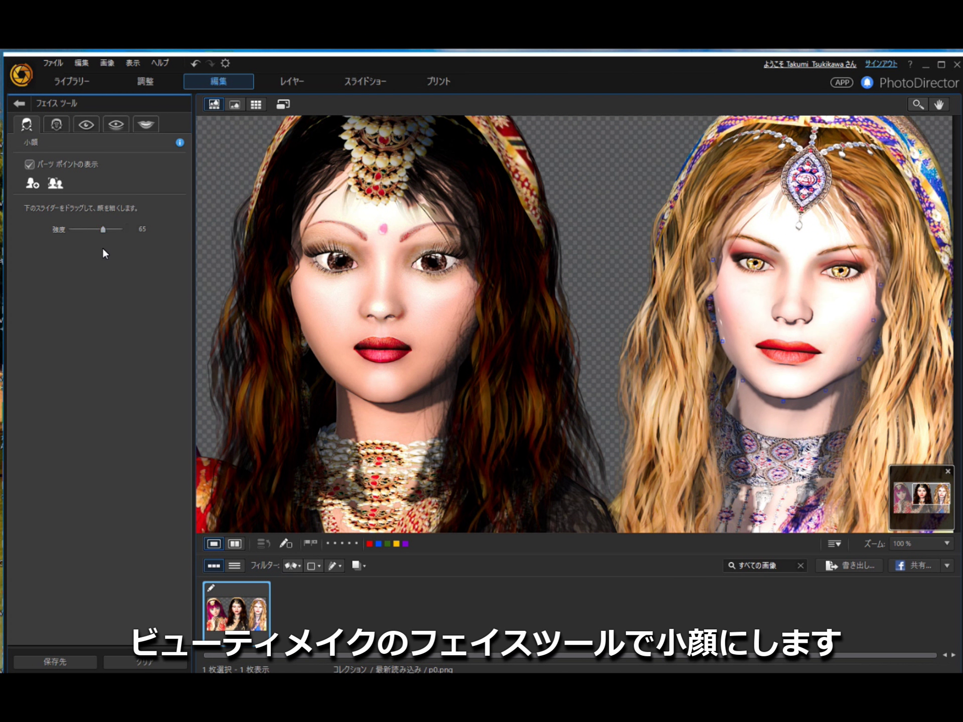
At 200% zoom, max the blonde woman's デカ目 eye size and slim the middle face to 34.
click(87, 125)
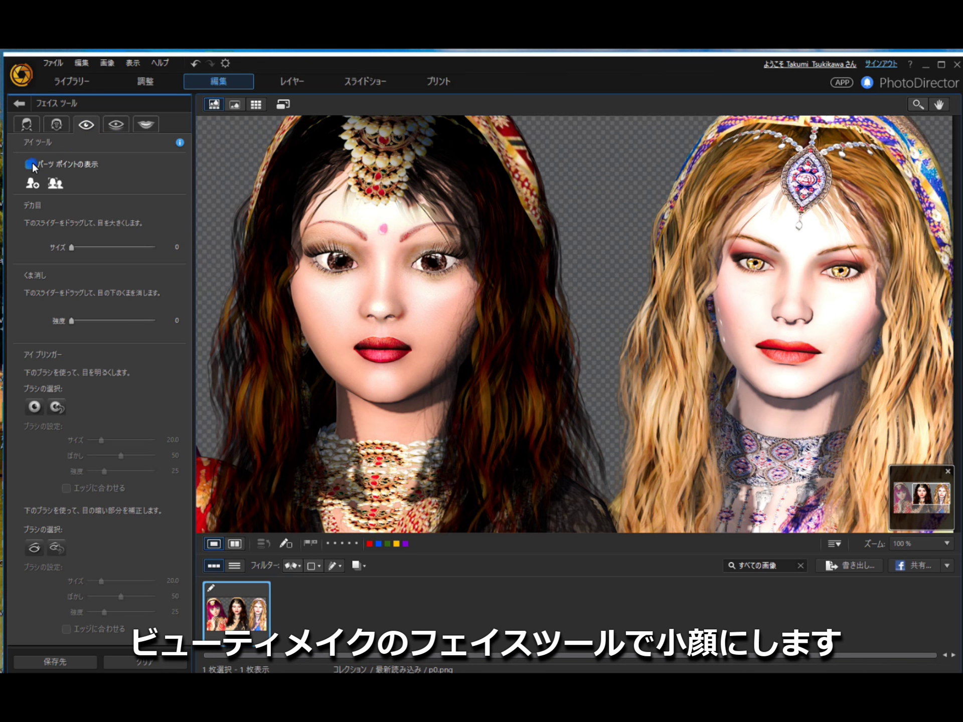
click(916, 550)
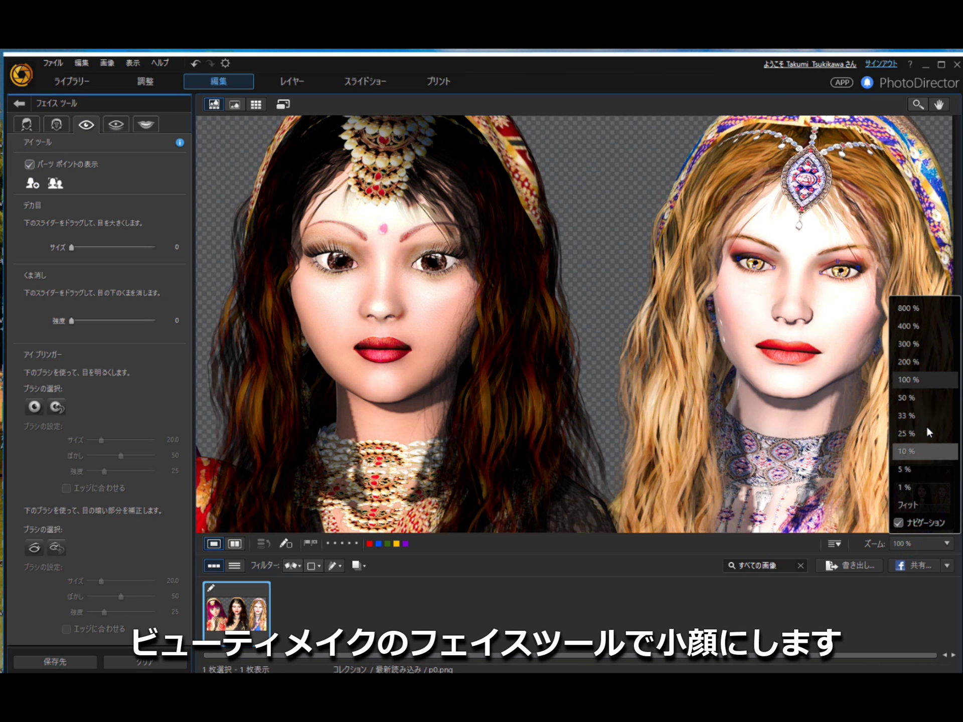
click(912, 373)
drag(843, 353, 736, 408)
drag(831, 357, 688, 413)
drag(70, 246, 147, 289)
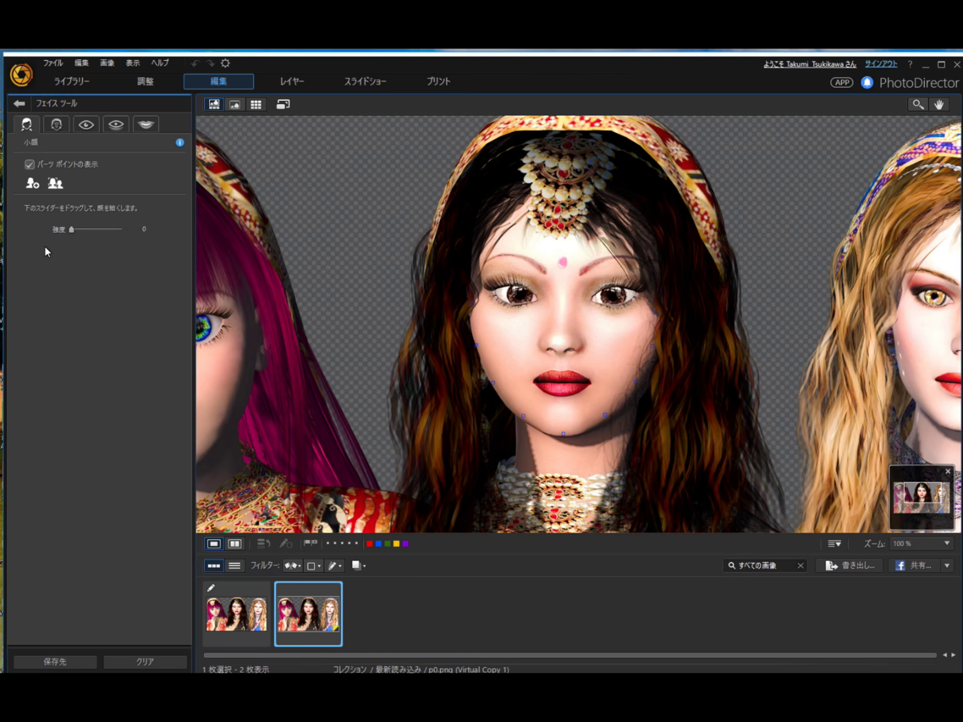
mouse_move(75, 230)
mouse_down()
mouse_move(95, 246)
mouse_move(85, 242)
mouse_up()
Apply the face changes and fit the whole photo in view.
click(19, 103)
click(477, 423)
click(902, 544)
click(907, 505)
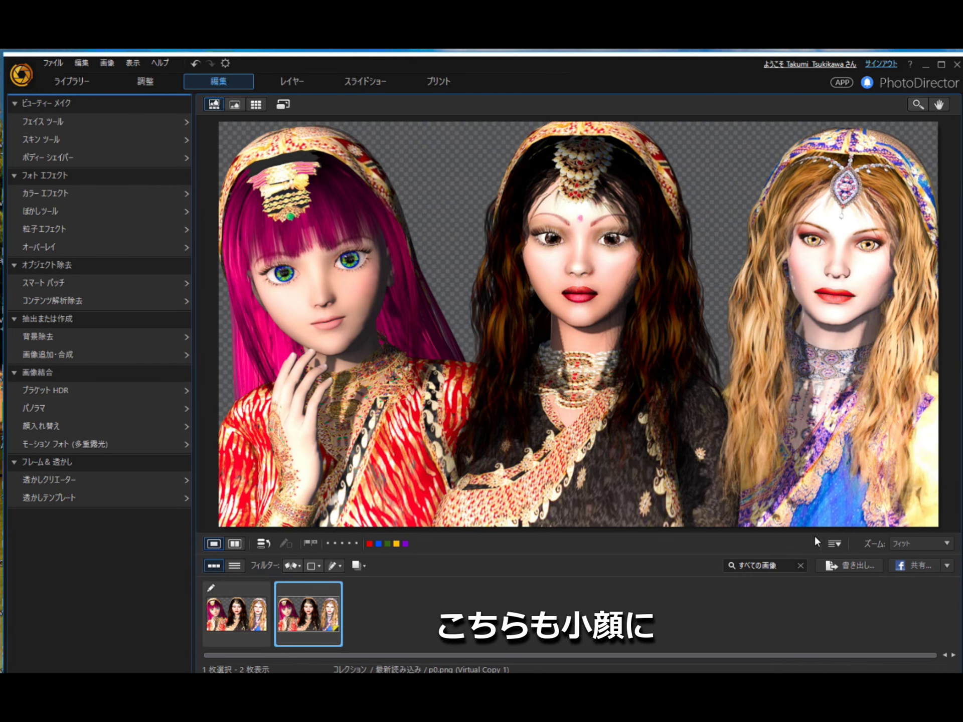
In the body shaper, mask the right and middle women's faces from warping.
click(40, 156)
click(37, 296)
mouse_move(841, 253)
mouse_down()
mouse_move(825, 275)
mouse_move(865, 261)
mouse_move(819, 213)
mouse_move(873, 276)
mouse_up()
mouse_move(570, 223)
mouse_down()
mouse_move(575, 307)
mouse_move(555, 290)
mouse_move(568, 202)
mouse_move(623, 254)
mouse_up()
With a size-96 warp brush, push the middle woman's hair and the right woman's veil.
click(34, 186)
drag(108, 207, 125, 207)
mouse_move(677, 281)
mouse_down()
mouse_move(698, 311)
mouse_move(683, 295)
mouse_up()
mouse_move(738, 296)
mouse_down()
mouse_move(760, 317)
mouse_move(747, 384)
mouse_move(735, 371)
mouse_up()
mouse_move(927, 200)
mouse_down()
mouse_move(913, 203)
mouse_move(916, 213)
mouse_up()
Leave body shaping and save the changes to a virtual copy.
click(196, 63)
click(19, 102)
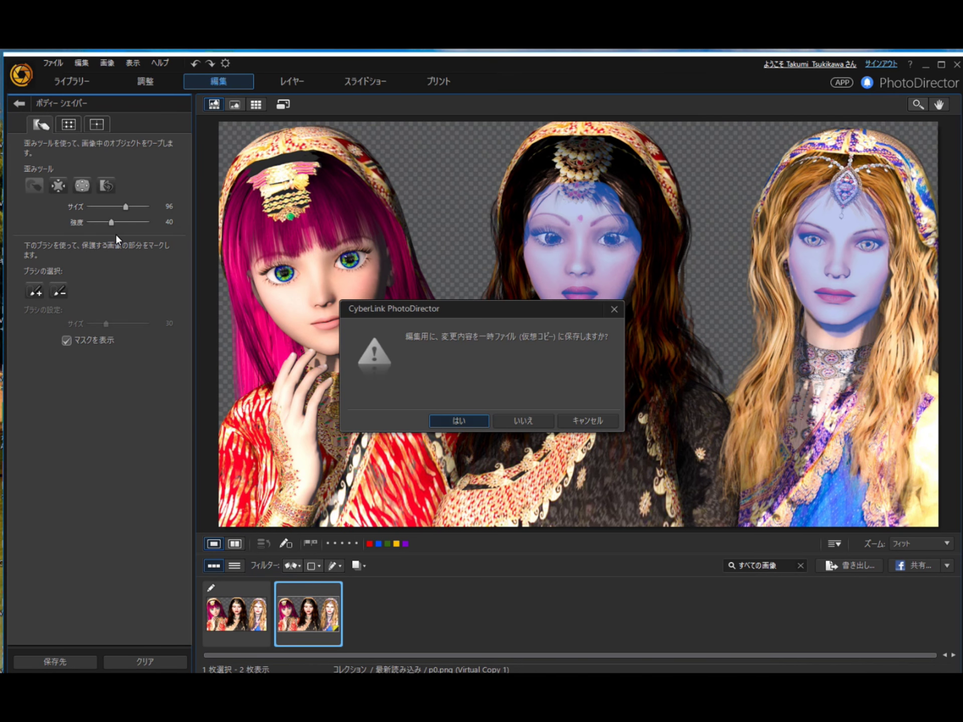
click(457, 419)
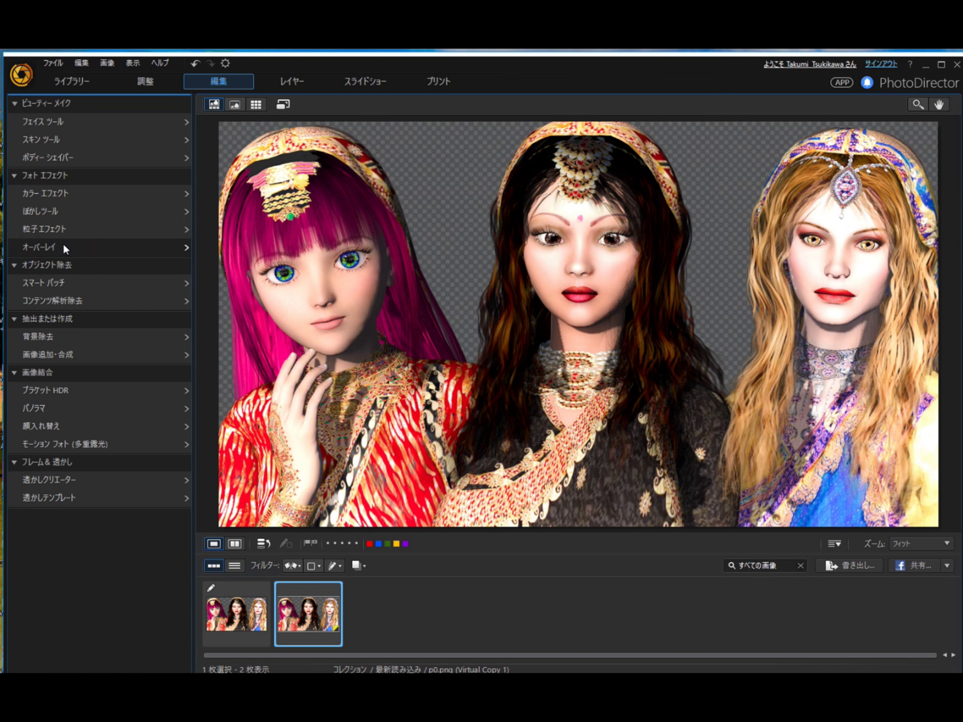
Try cracked-paint and crack texture overlays at lowered opacity.
click(63, 247)
click(62, 124)
click(90, 186)
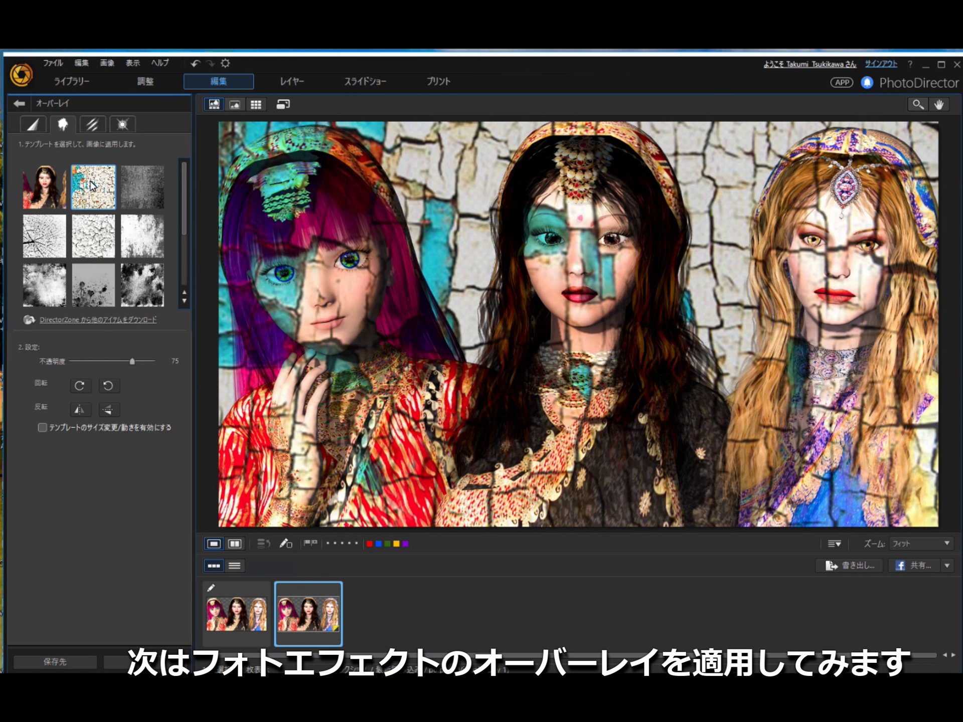
click(142, 285)
drag(131, 361, 98, 362)
click(93, 236)
click(92, 129)
key(Return)
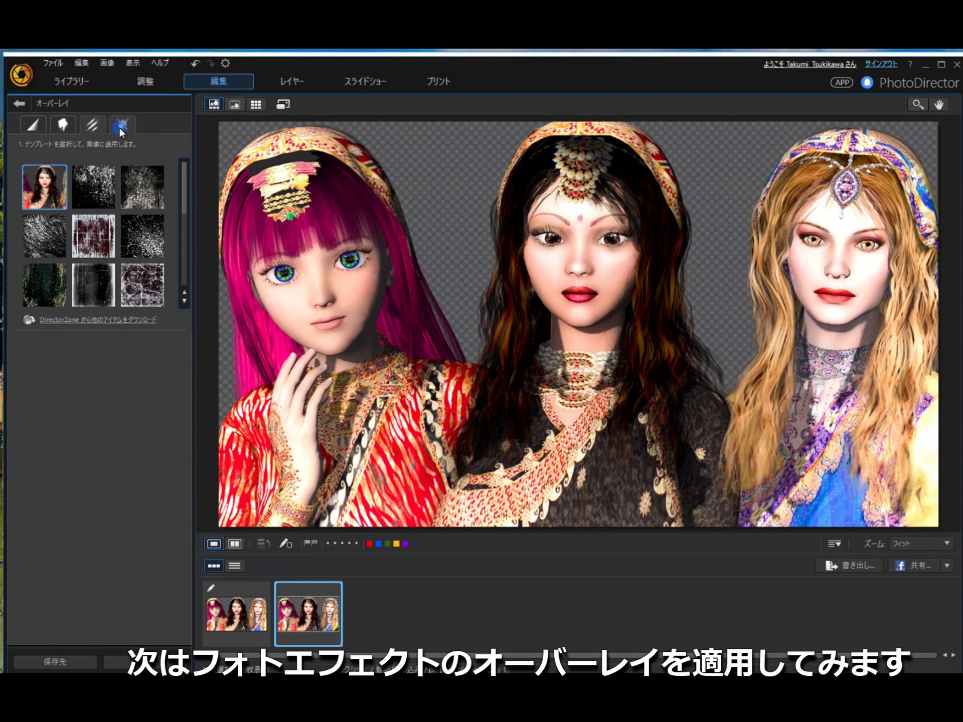
Apply the fifth lens-flare overlay at 58 opacity and rotate its frame.
click(121, 125)
click(155, 177)
click(98, 243)
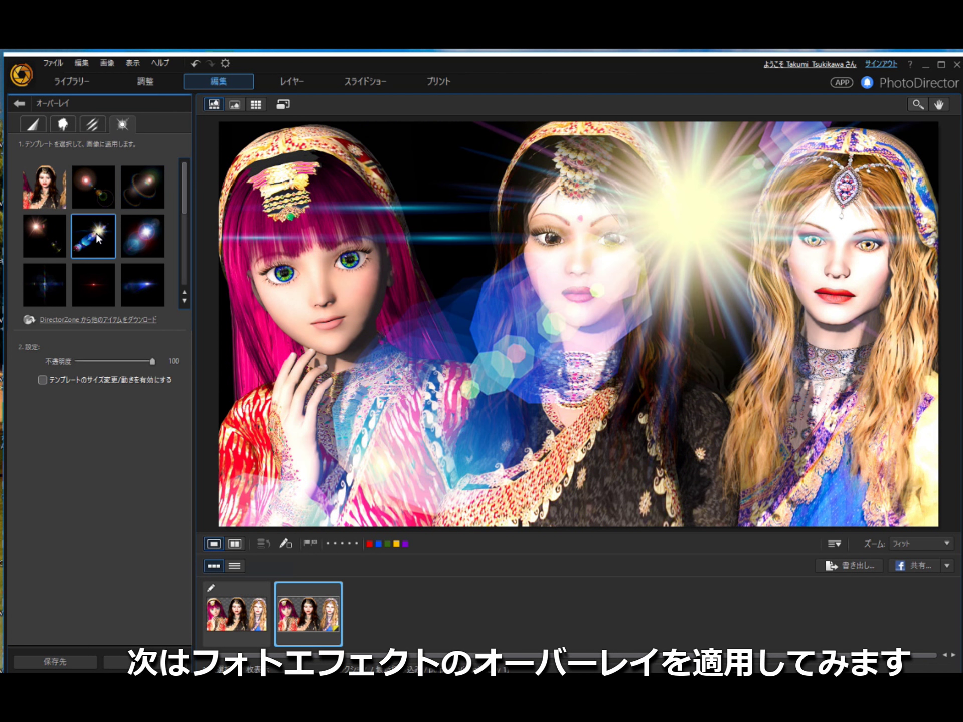
drag(150, 361, 119, 360)
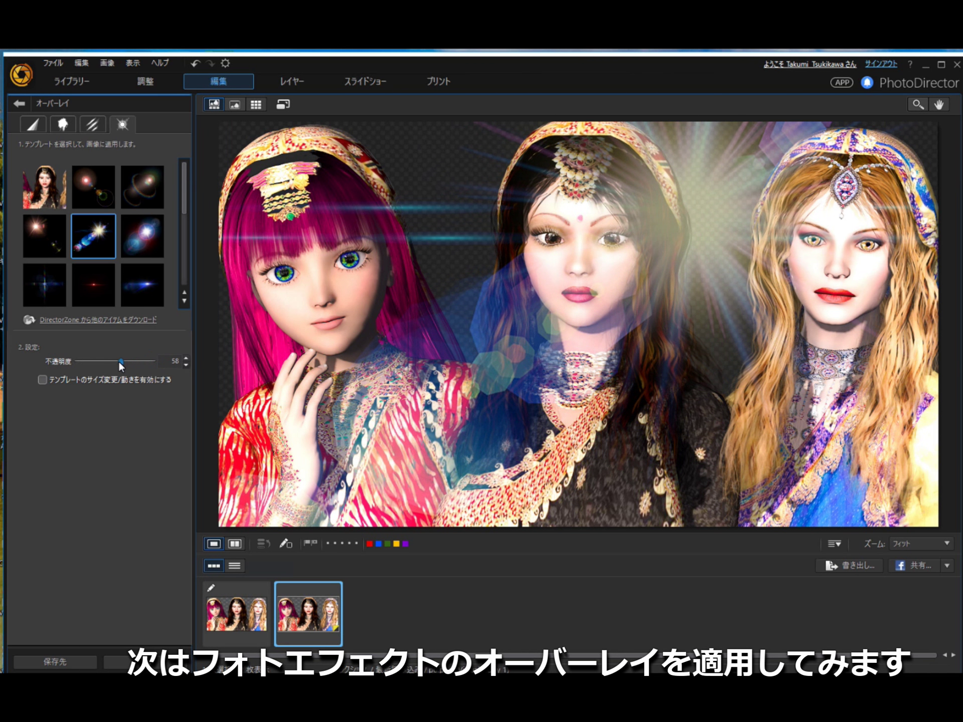
click(43, 379)
drag(771, 134, 750, 228)
click(756, 527)
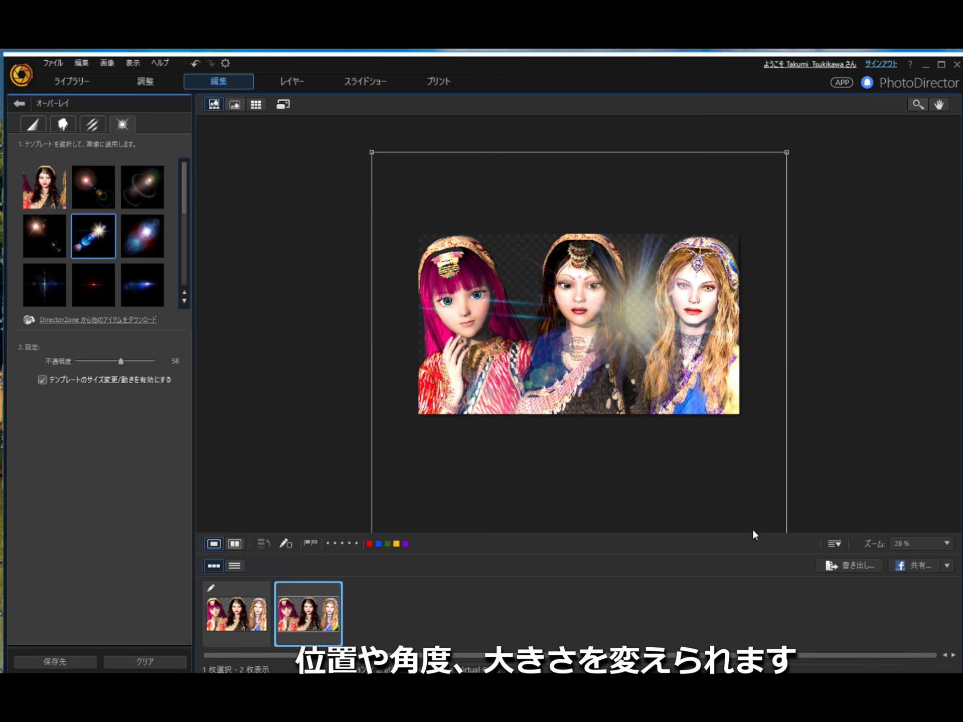
Fit the photo in view and leave オーバーレイ, keeping the overlay changes.
click(914, 543)
click(910, 302)
click(19, 103)
click(467, 426)
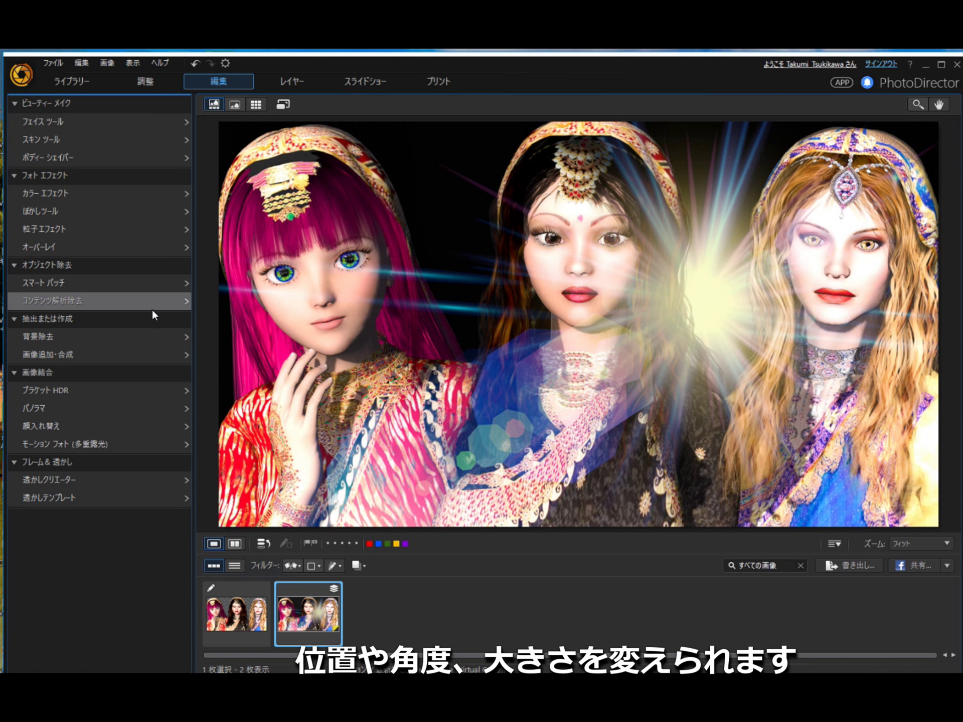
In スマートパッチ at 100% zoom, trace the right woman's lips and apply the patch at 1.28 size.
click(76, 282)
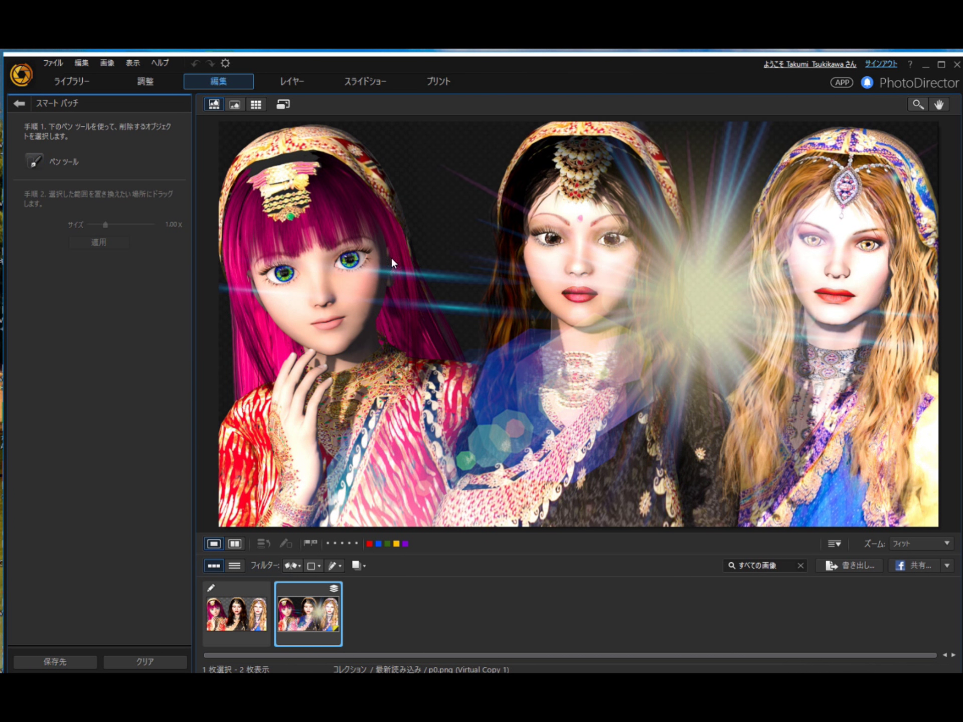
click(925, 543)
click(928, 380)
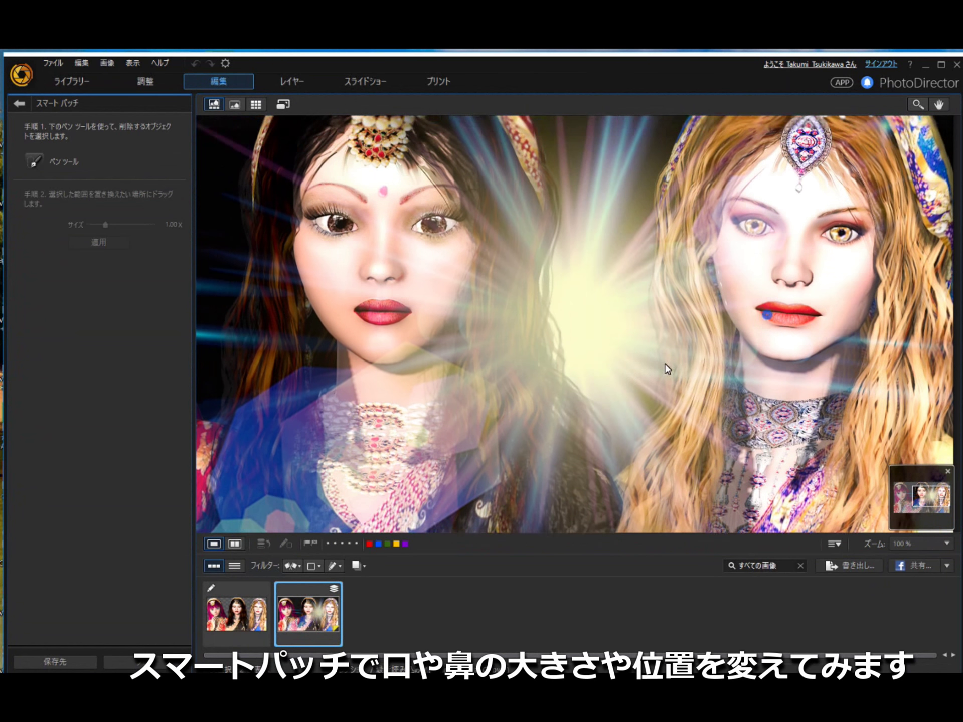
drag(767, 315, 665, 365)
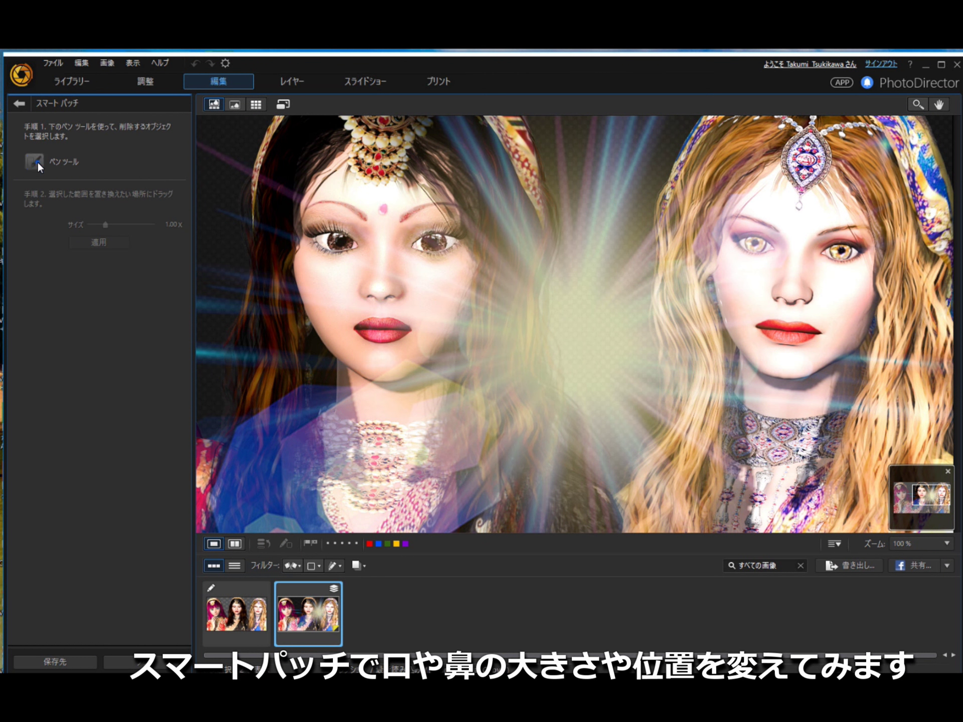
mouse_move(781, 353)
mouse_down()
mouse_move(755, 325)
mouse_move(787, 314)
mouse_move(827, 331)
mouse_move(801, 357)
mouse_up()
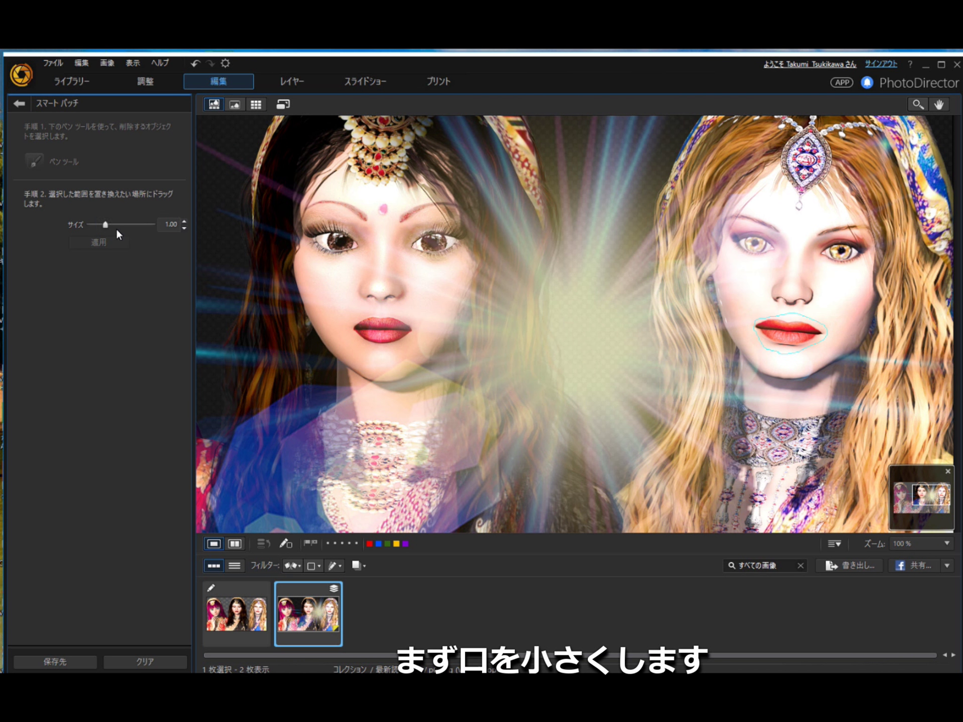
drag(105, 225, 113, 227)
click(34, 161)
Trace and rescale the right woman's nose patch, apply it, and exit smart patch.
mouse_move(781, 236)
mouse_down()
mouse_move(810, 249)
mouse_move(817, 298)
mouse_move(776, 276)
mouse_up()
mouse_move(105, 224)
mouse_down()
mouse_move(124, 228)
mouse_move(104, 218)
mouse_up()
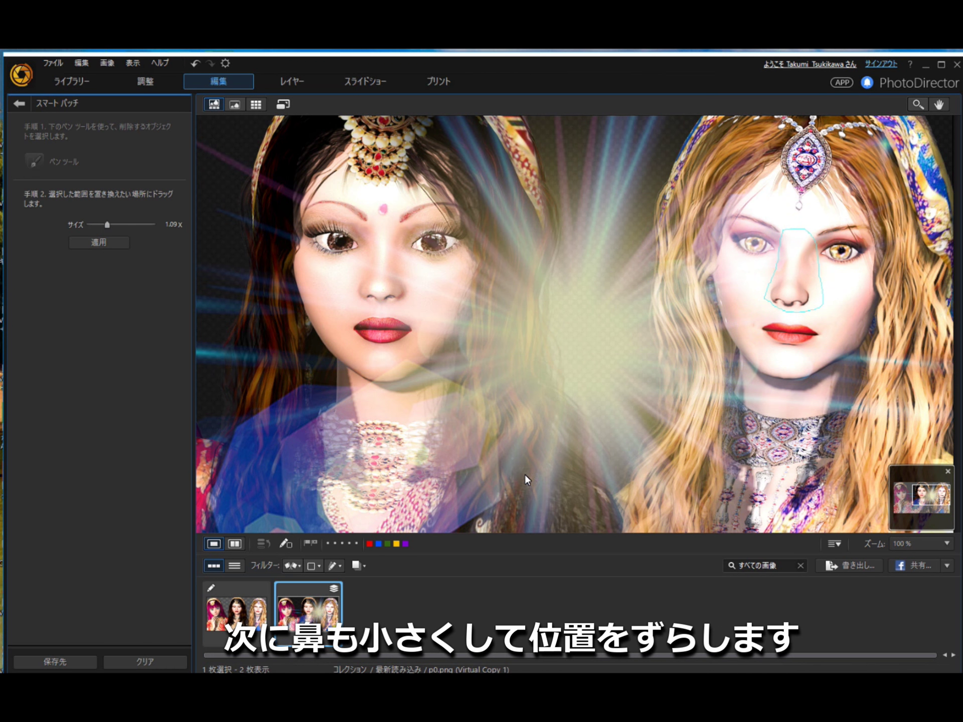
click(102, 243)
click(19, 104)
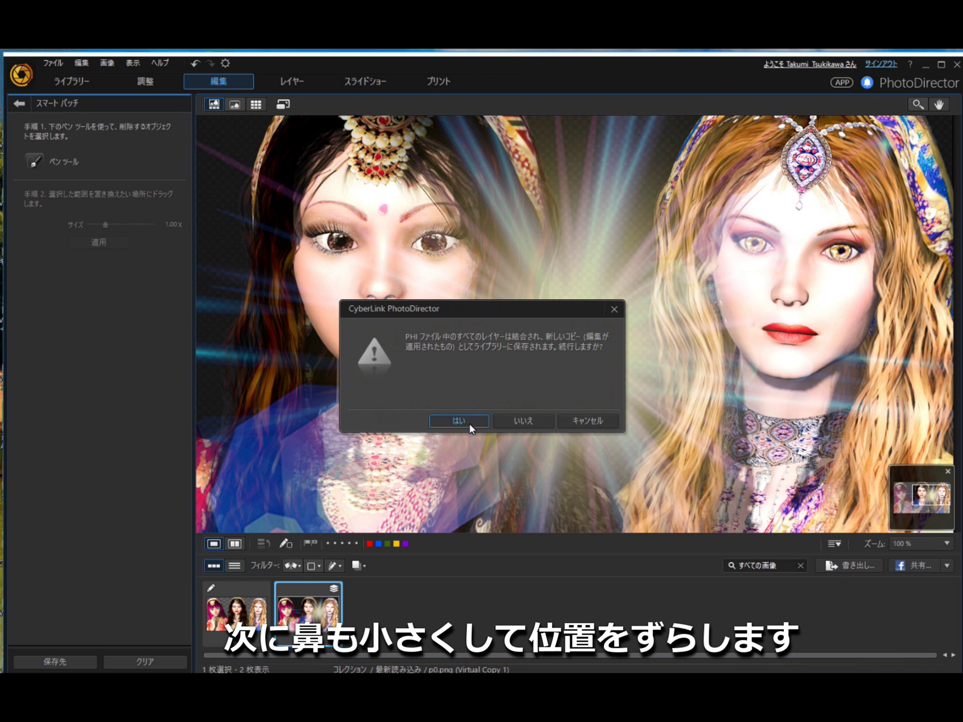
Merge into a new copy, open it in レイヤー, and set zoom to フィット.
click(469, 423)
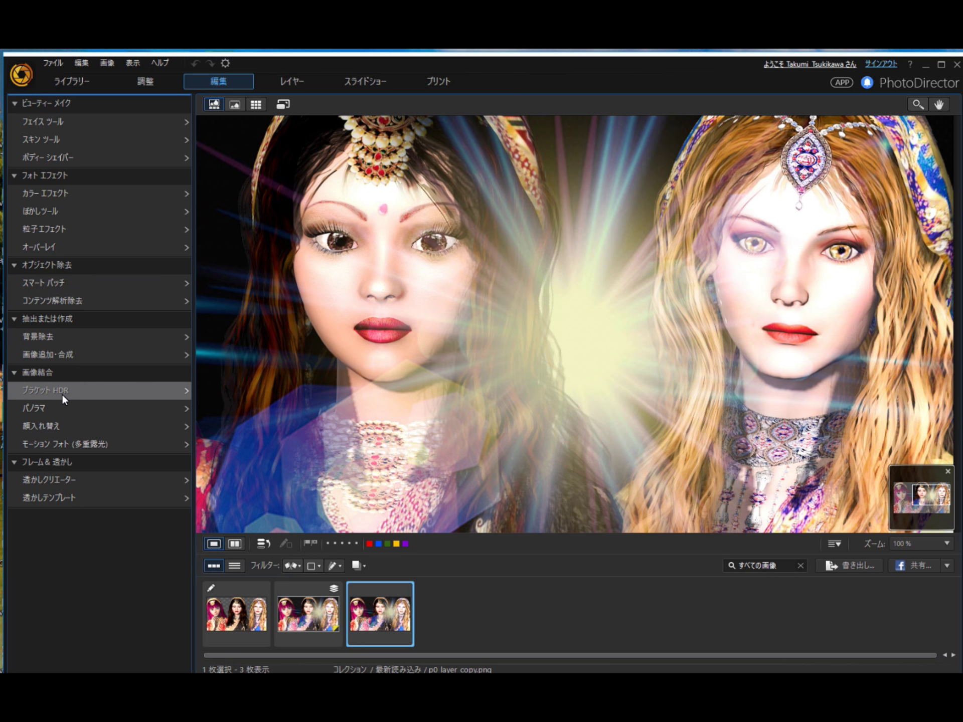
click(294, 86)
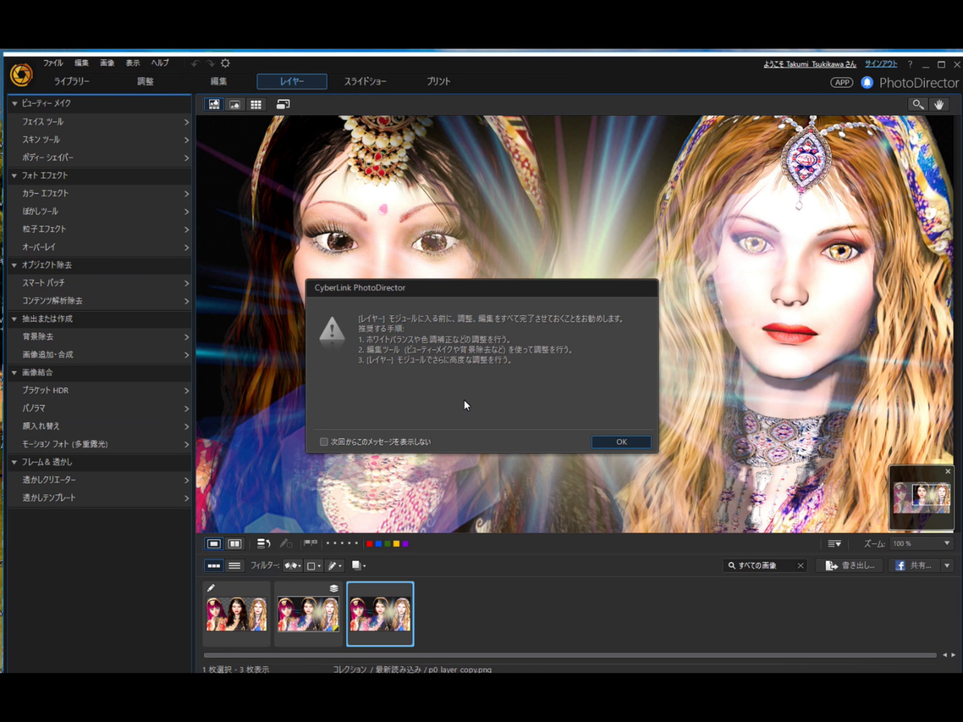
click(608, 444)
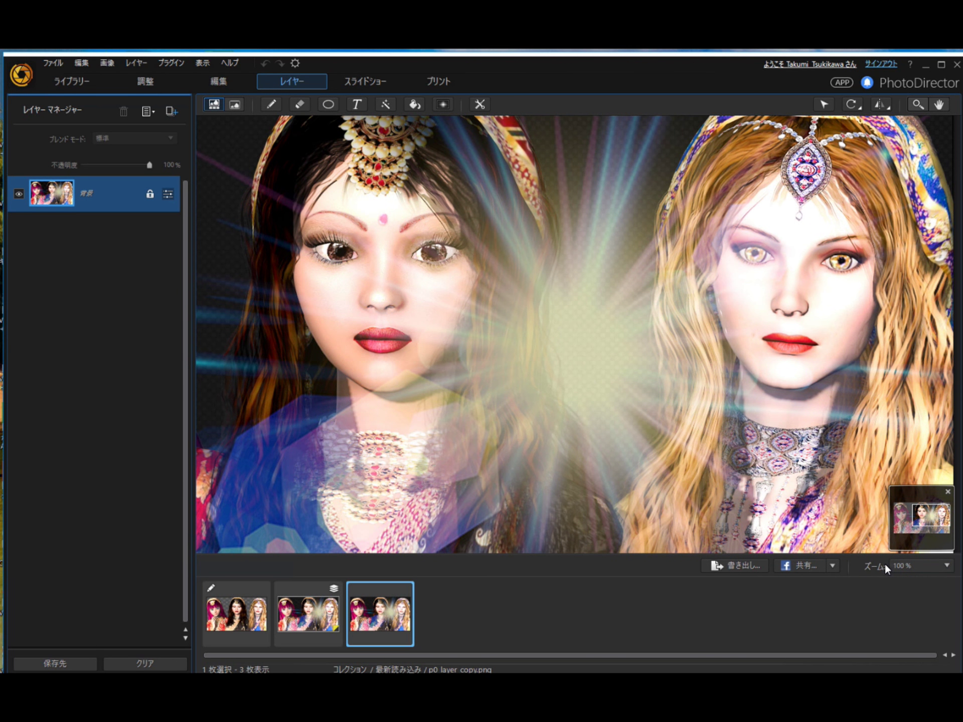
click(894, 566)
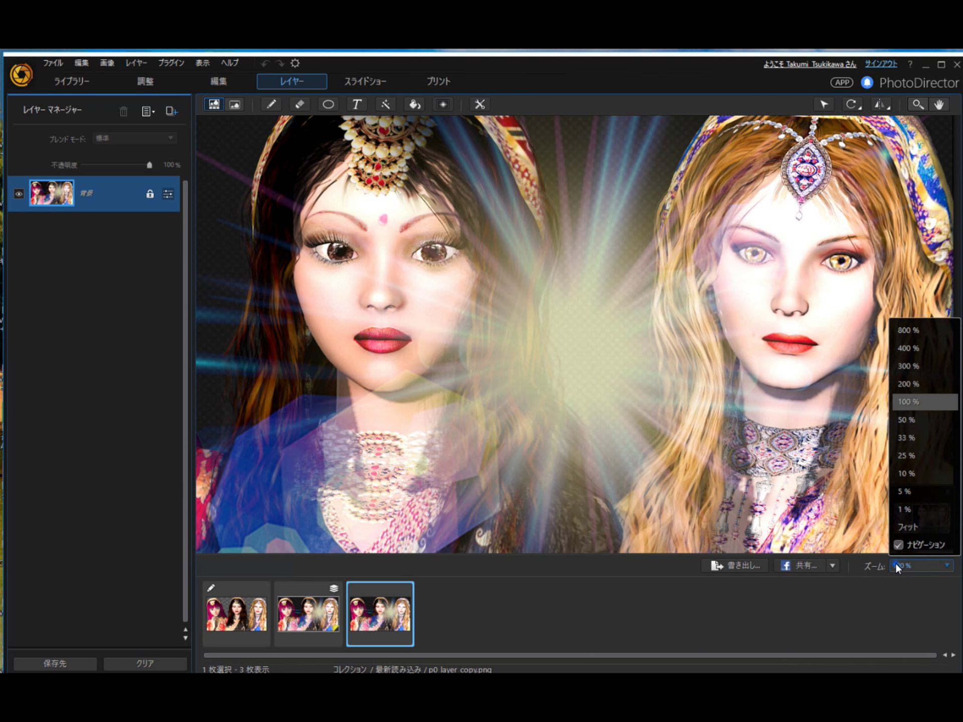
click(901, 536)
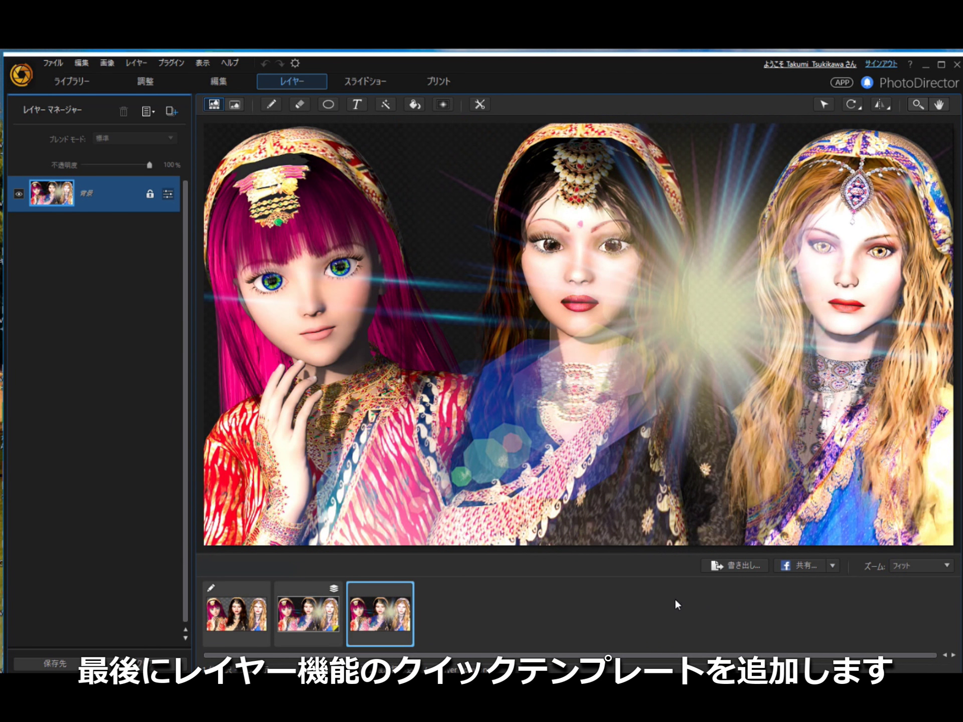
Add the Stained Collage (2) quick template as layers over the photo.
click(170, 111)
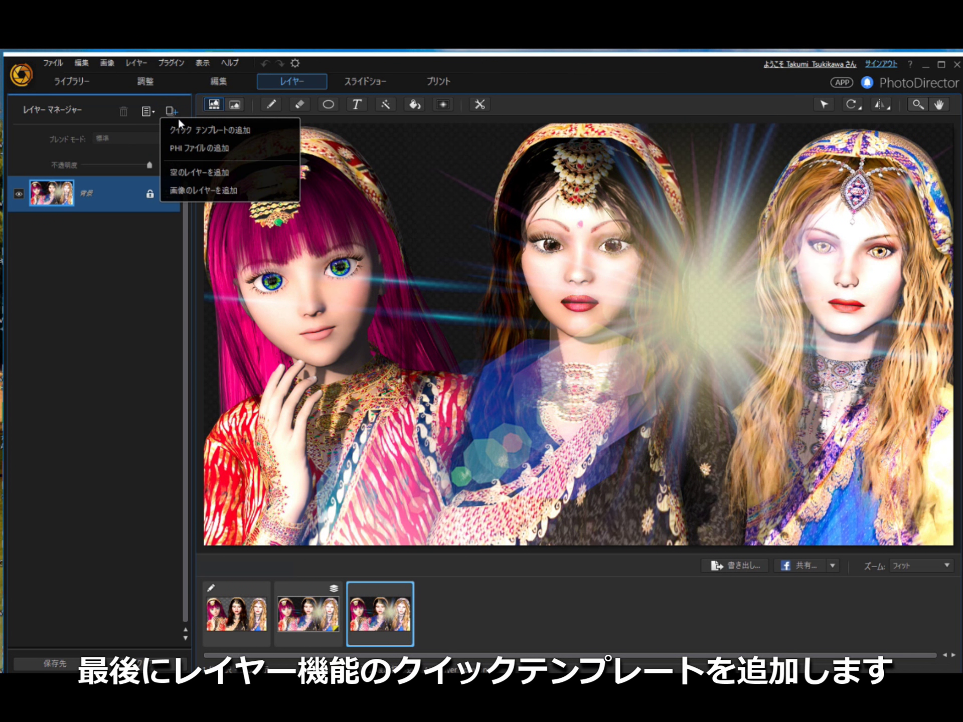
click(175, 129)
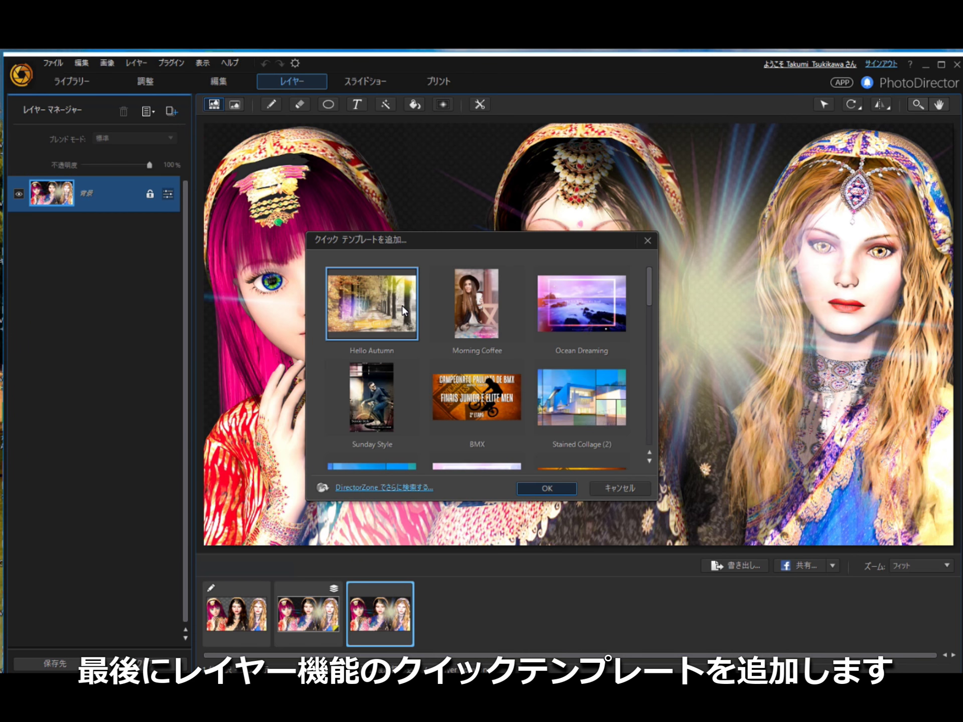
click(582, 396)
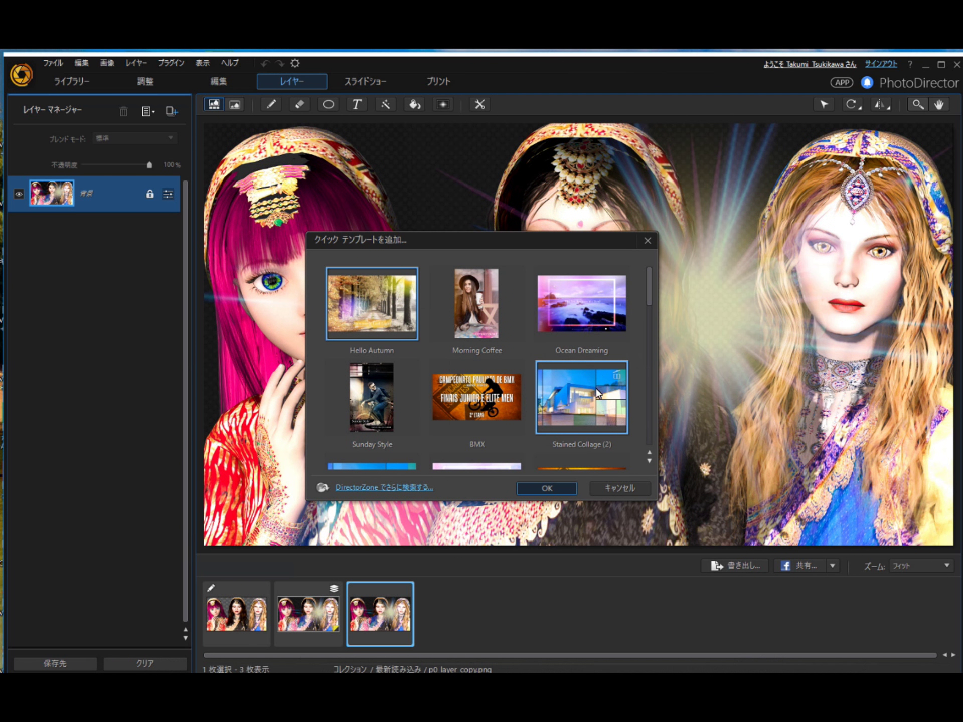
double_click(594, 399)
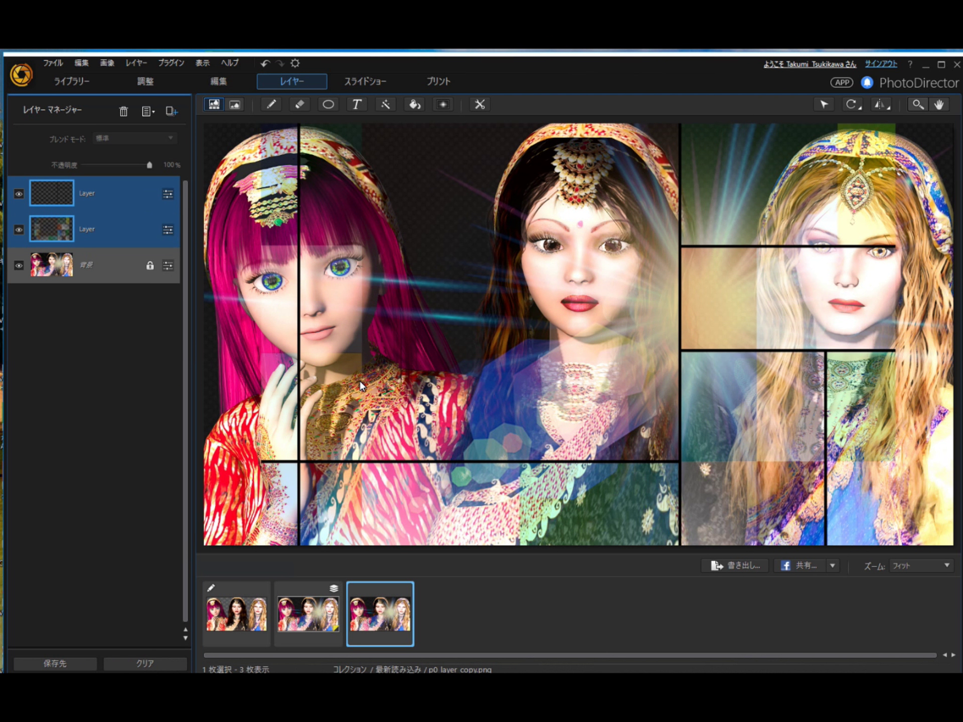
click(169, 109)
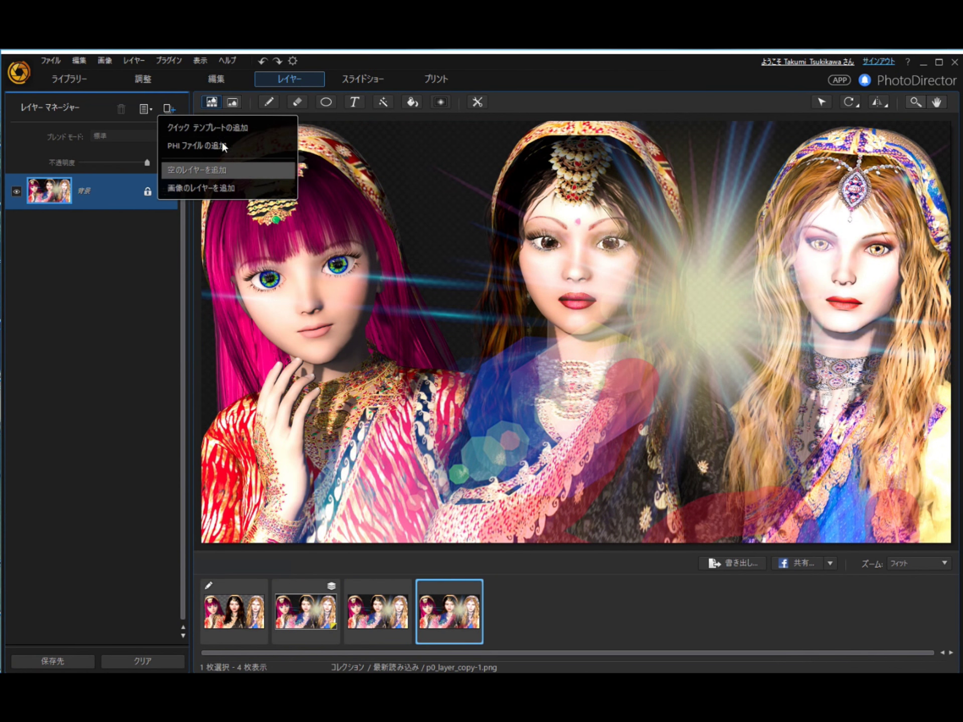
Add a quick template from the list as layers, then undo it.
click(221, 128)
drag(646, 294, 649, 346)
click(500, 309)
click(538, 485)
click(263, 61)
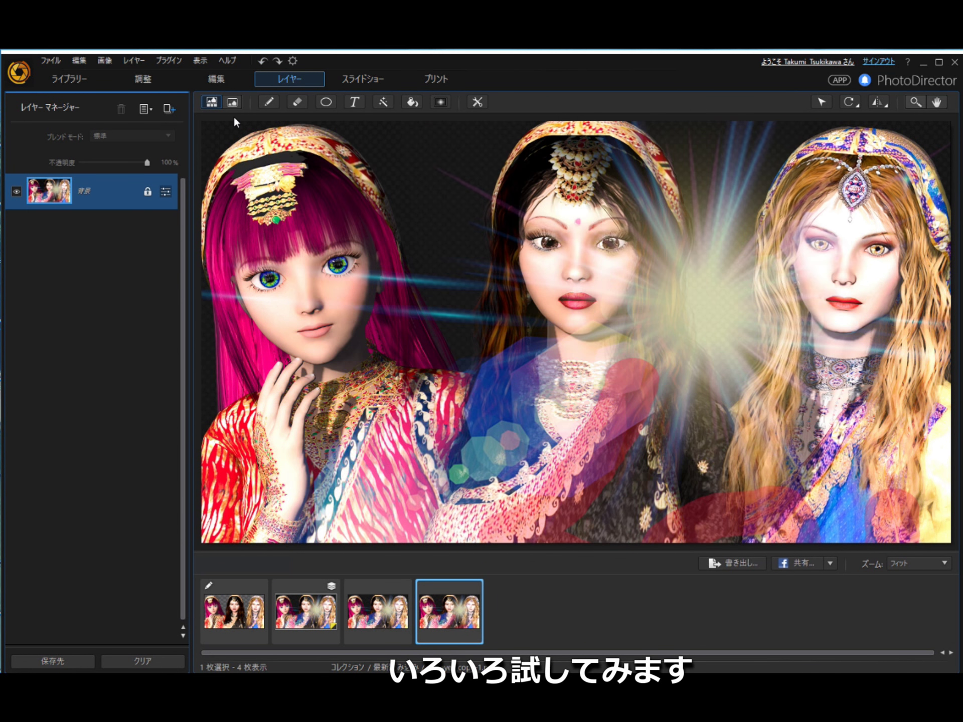
Add the It's Easter Time quick template and hide its 'Fill your basket with joy and peace.' caption layer.
click(169, 109)
click(238, 131)
drag(647, 291, 647, 344)
click(351, 297)
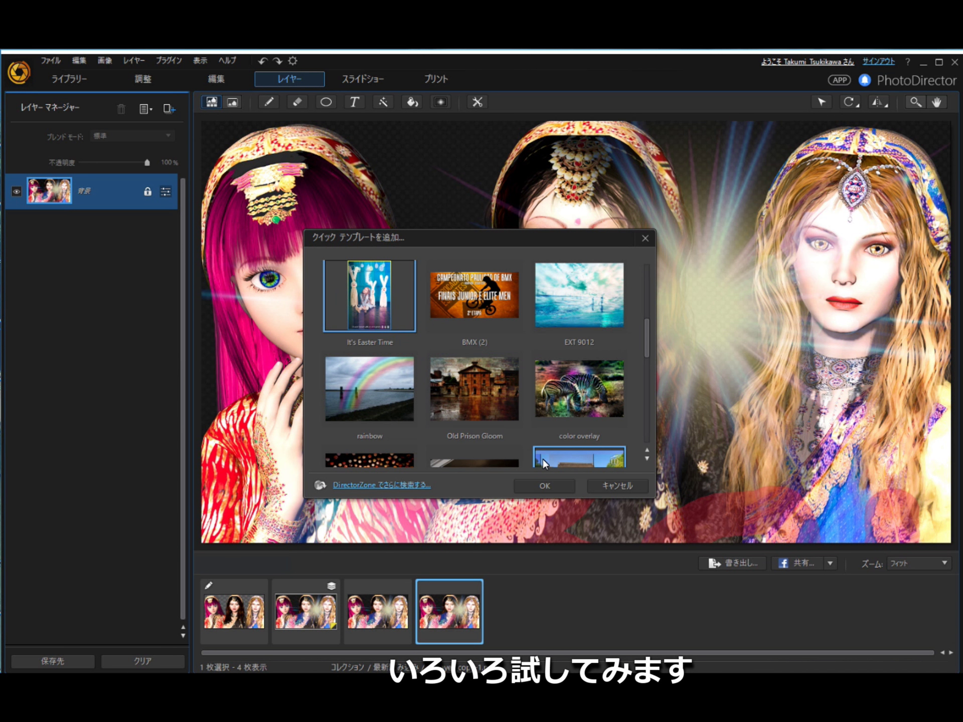
click(543, 484)
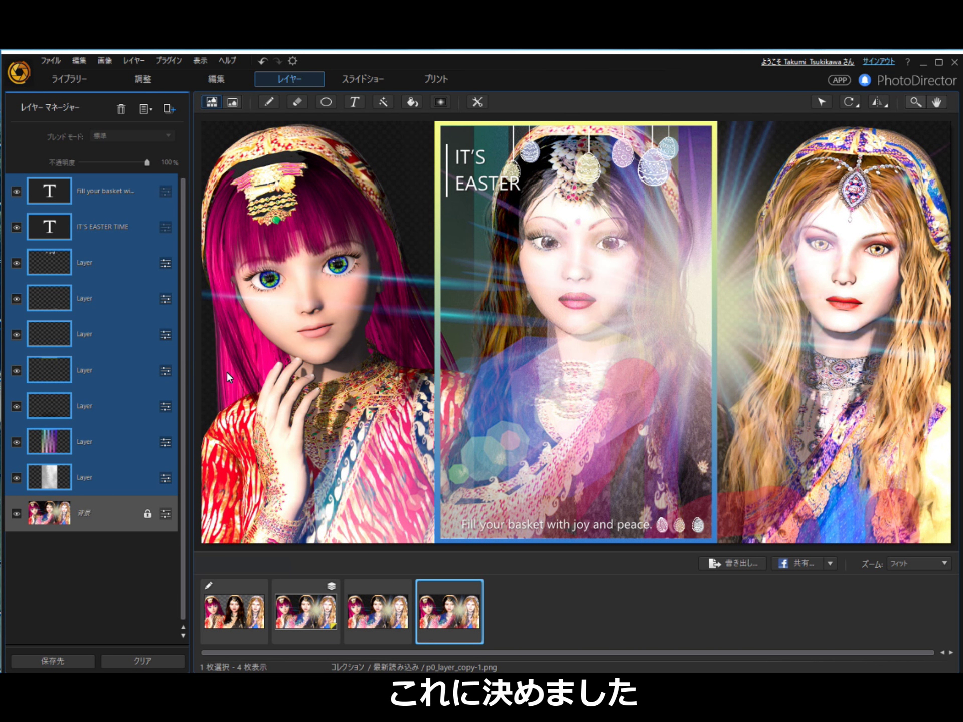
click(230, 327)
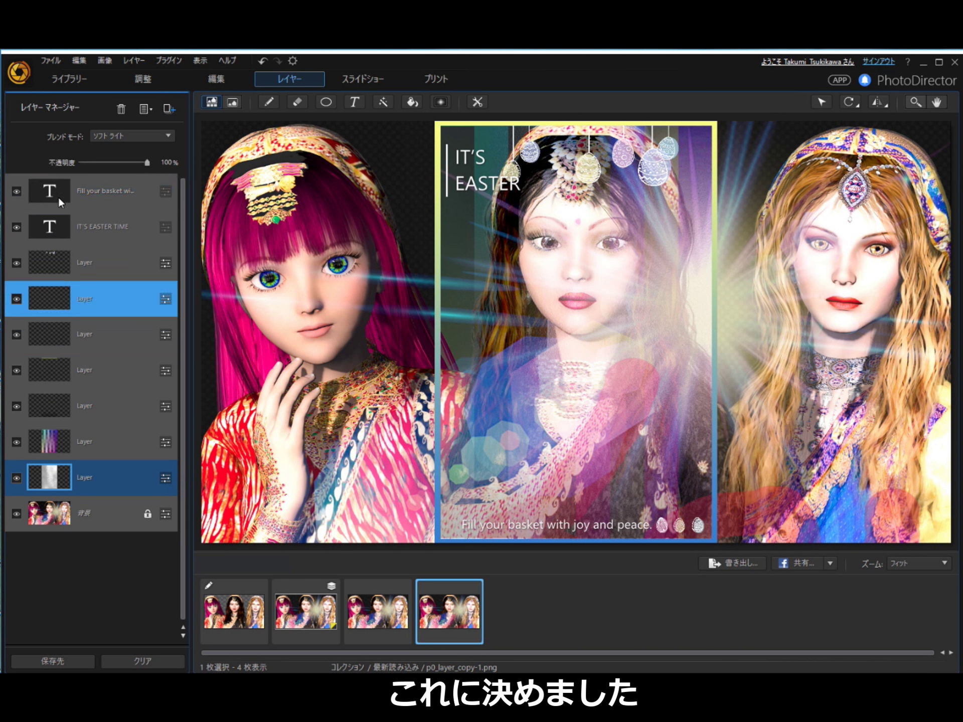
click(16, 191)
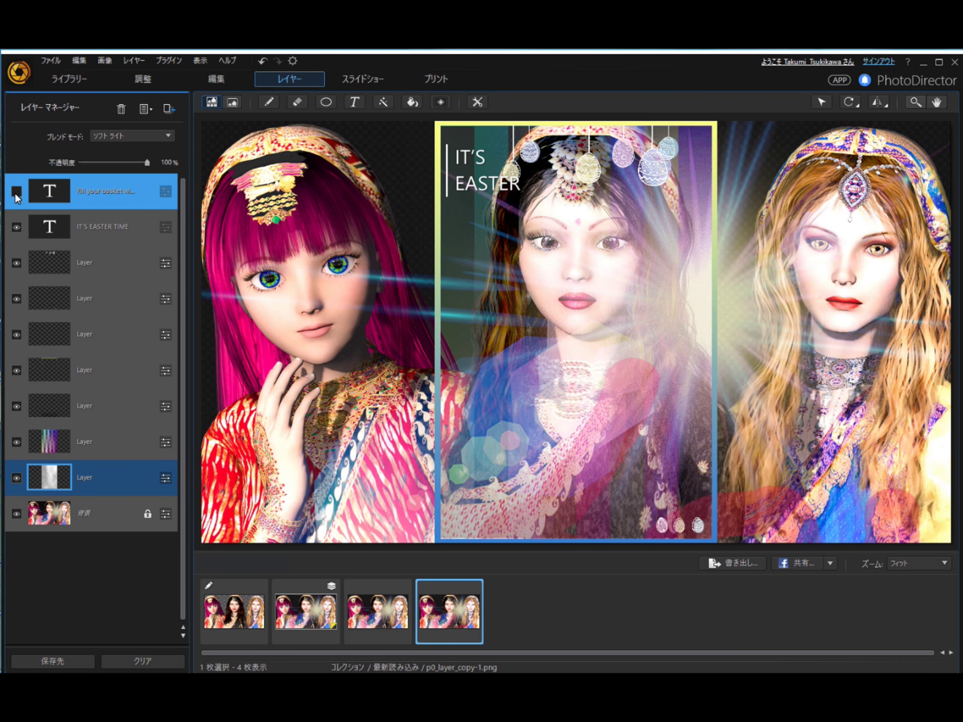